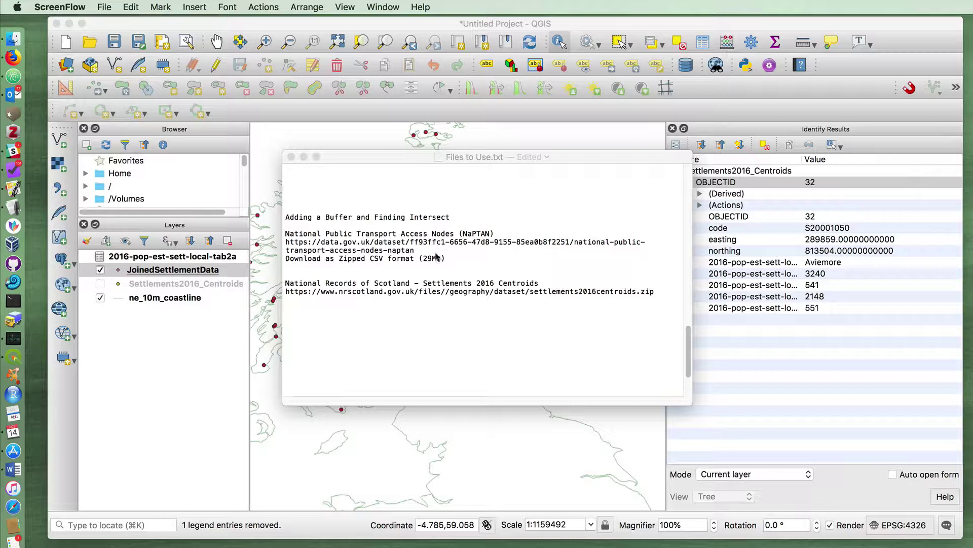
Highlight the NaPTAN and Settlements 2016 Centroids source lines in Files to Use.txt
click(427, 283)
drag(424, 284, 541, 284)
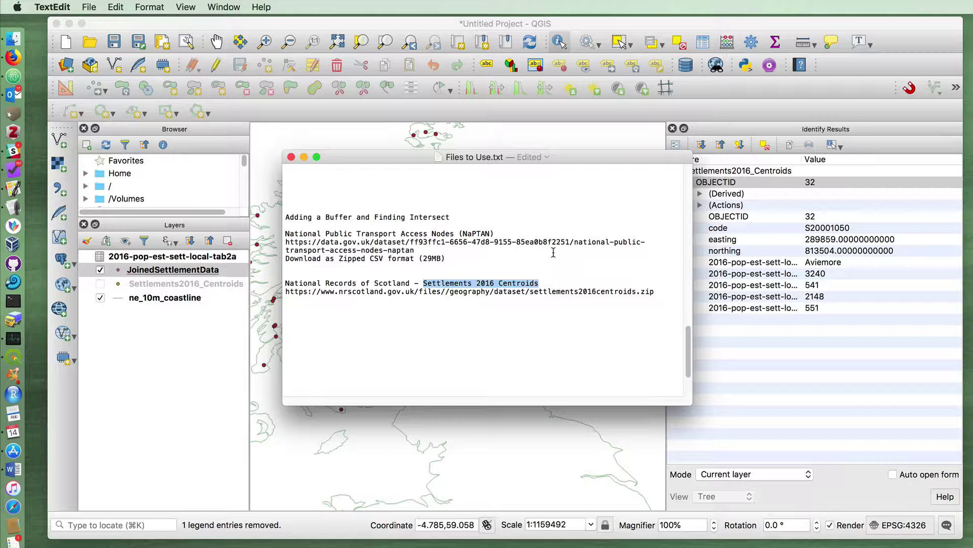
click(330, 225)
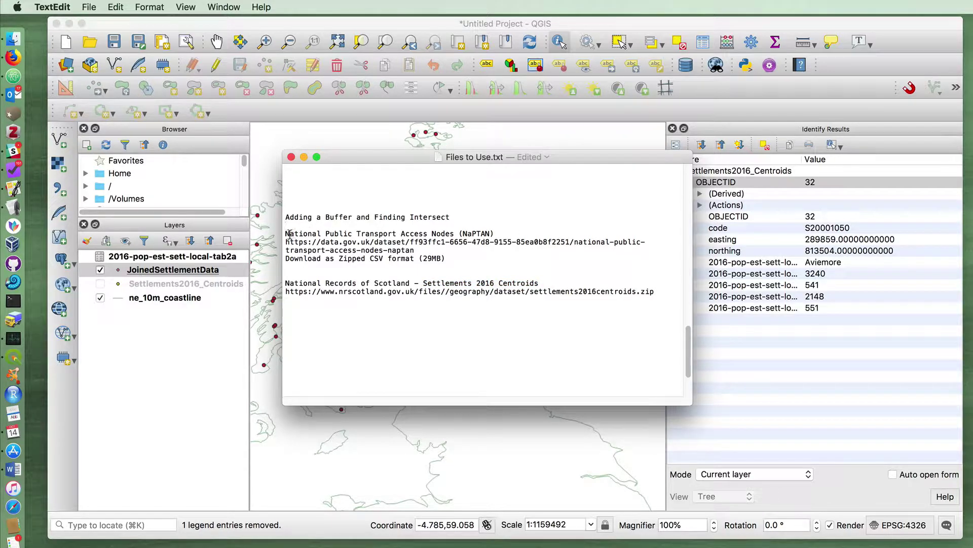
drag(286, 232, 512, 235)
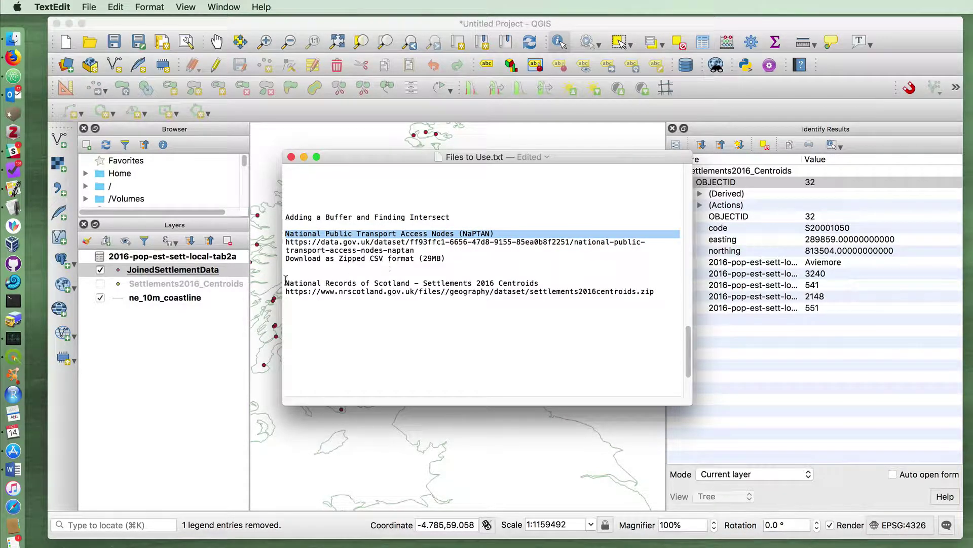
drag(284, 284, 559, 280)
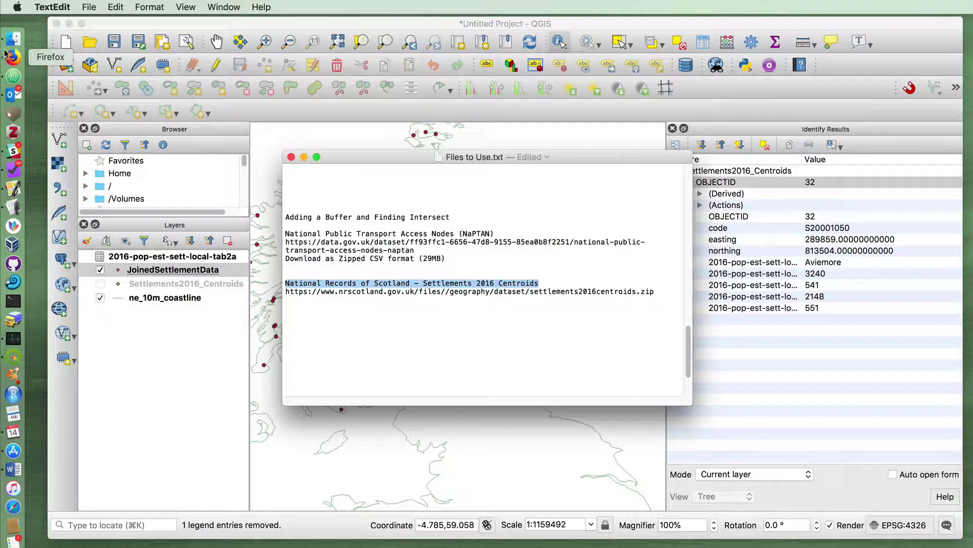
Browse the QGIS Tutorials folder while cross-checking the Files to Use notes
click(14, 38)
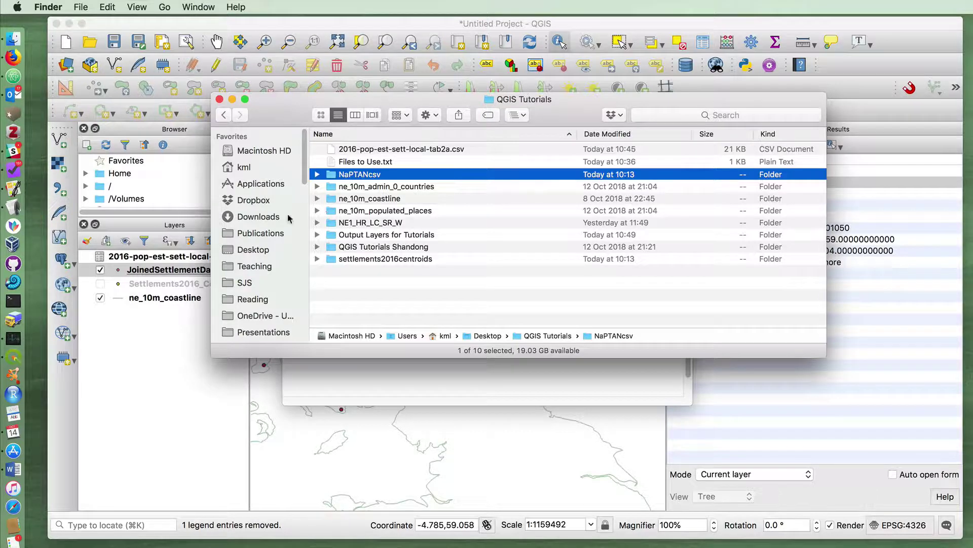
click(335, 199)
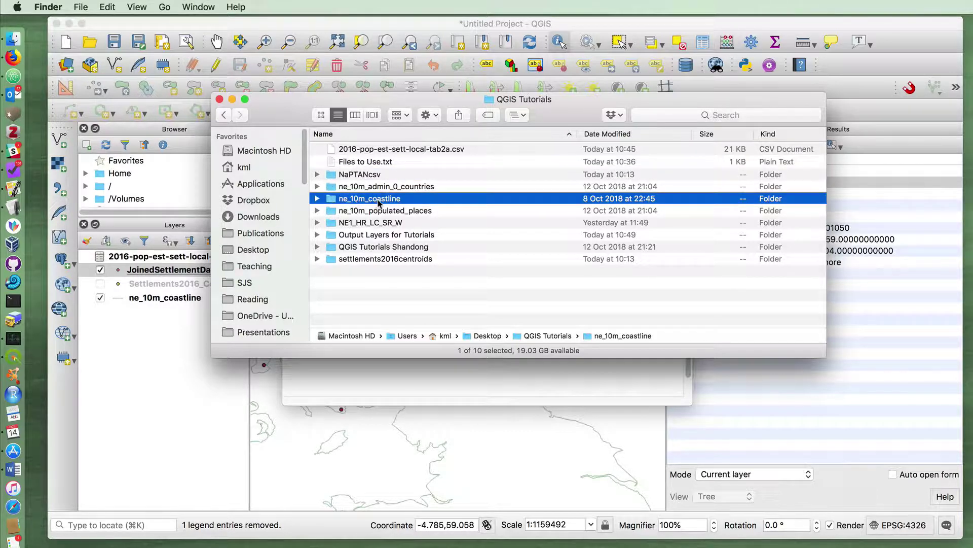
key(super+Tab)
scroll(433, 323, up, 5)
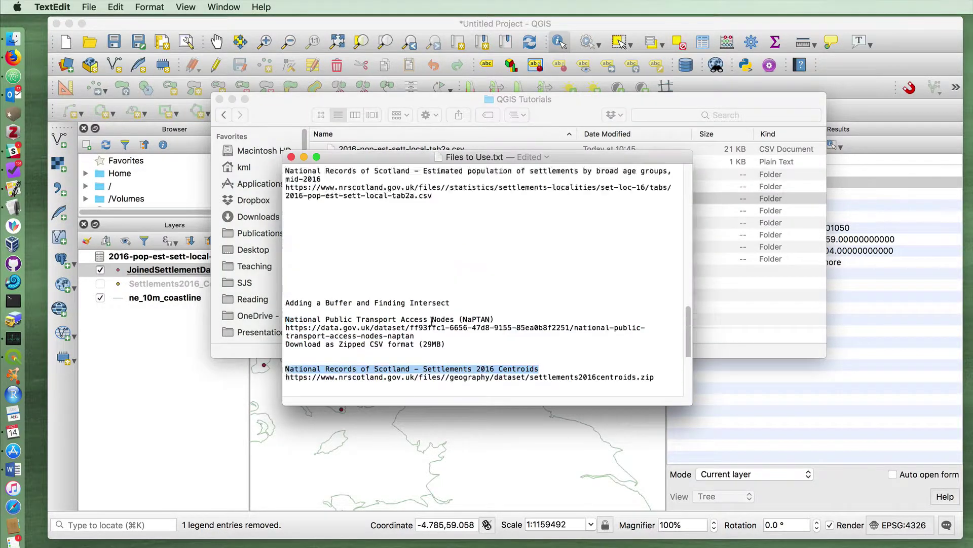
scroll(432, 323, up, 3)
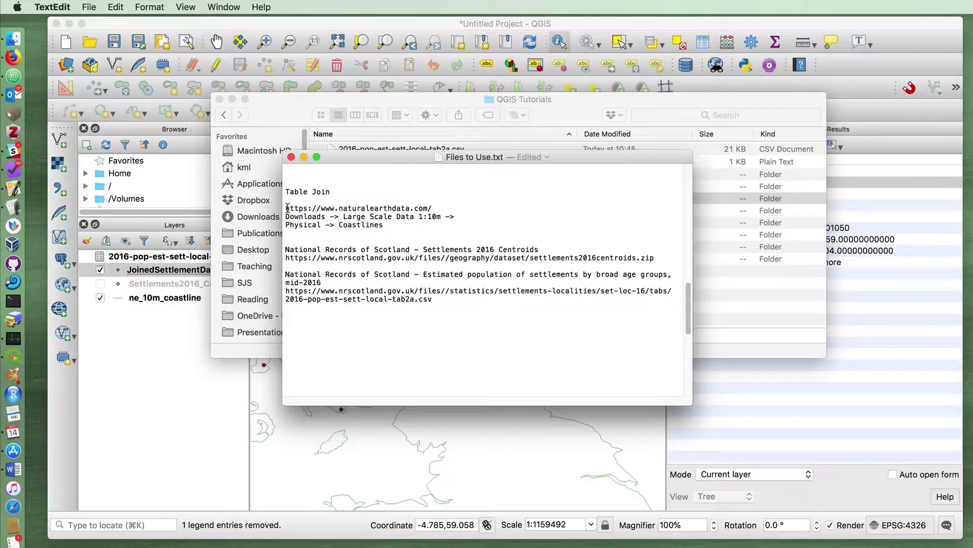
drag(285, 208, 431, 229)
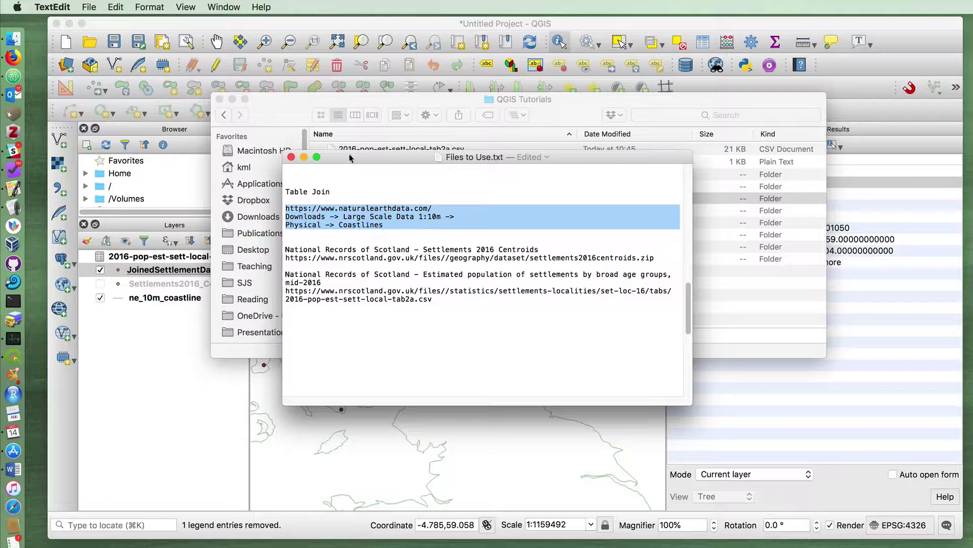
click(283, 99)
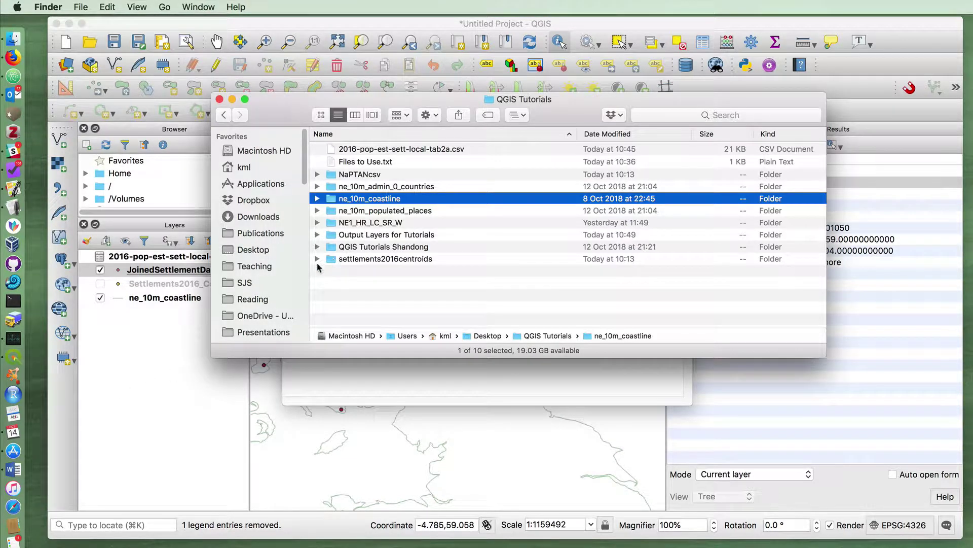
drag(319, 263, 237, 310)
Expand NaPTANcsv, select RailReferences.csv, then bring QGIS back to the front
click(316, 223)
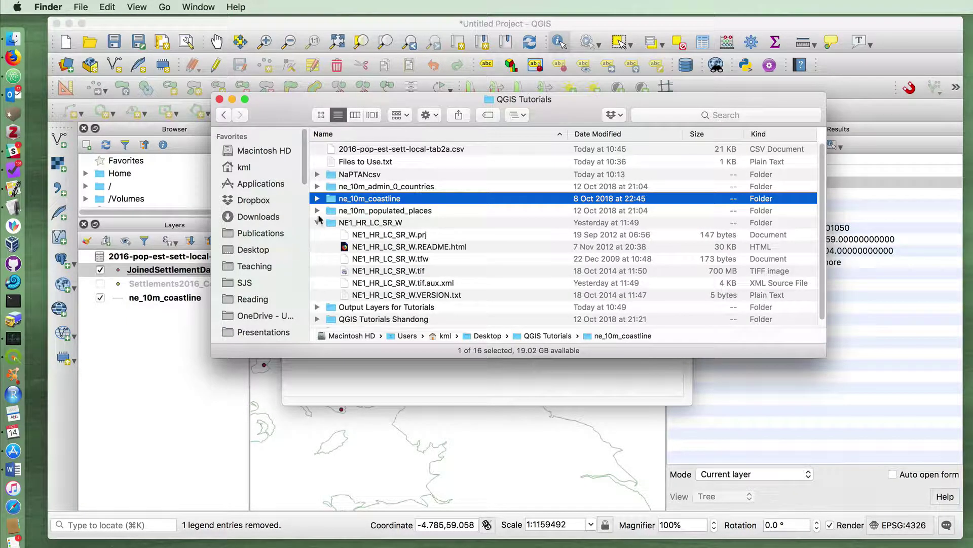
click(321, 223)
click(316, 223)
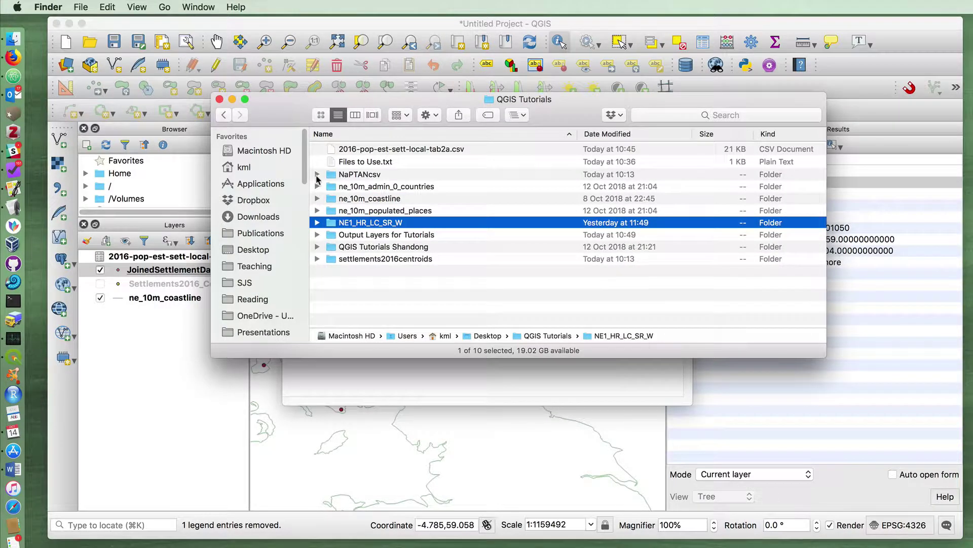
click(317, 174)
drag(307, 116, 385, 104)
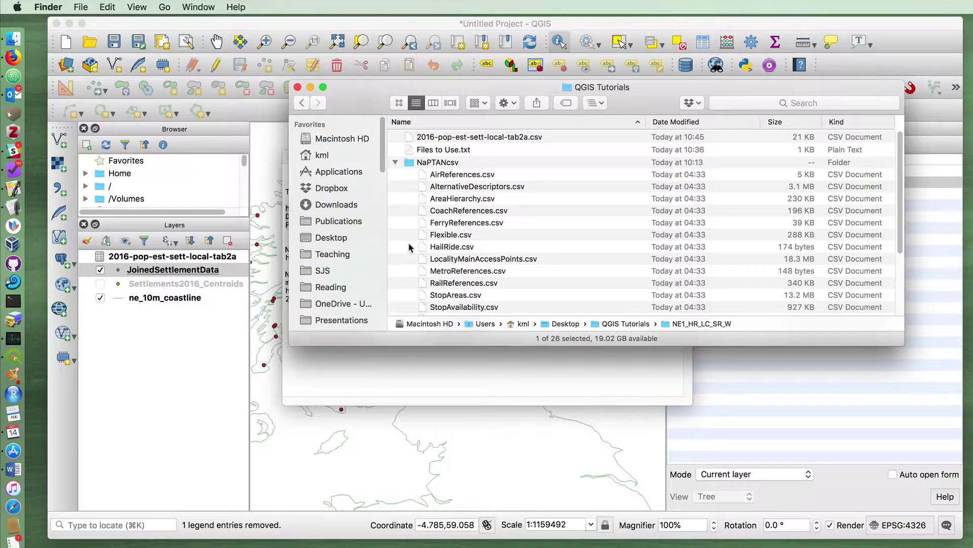
click(436, 163)
scroll(463, 263, down, 3)
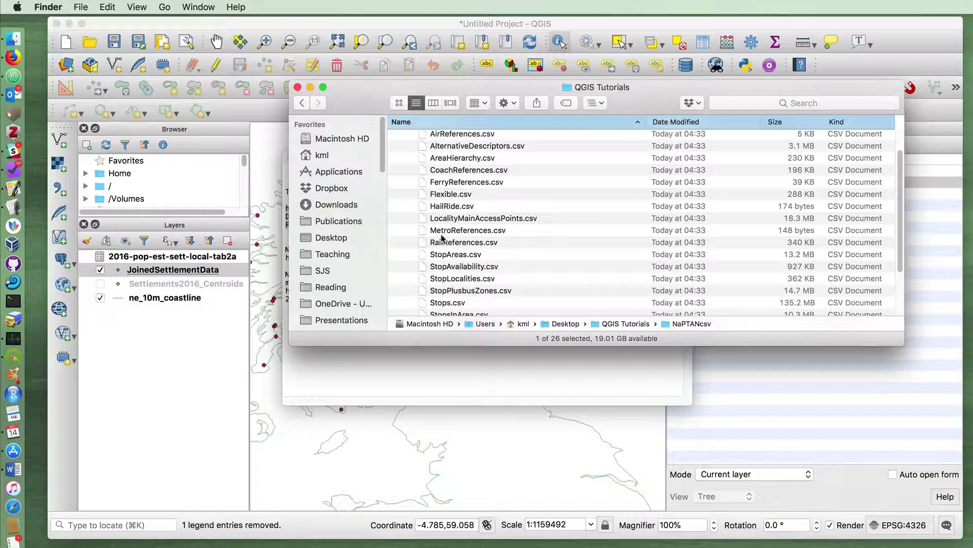
click(448, 243)
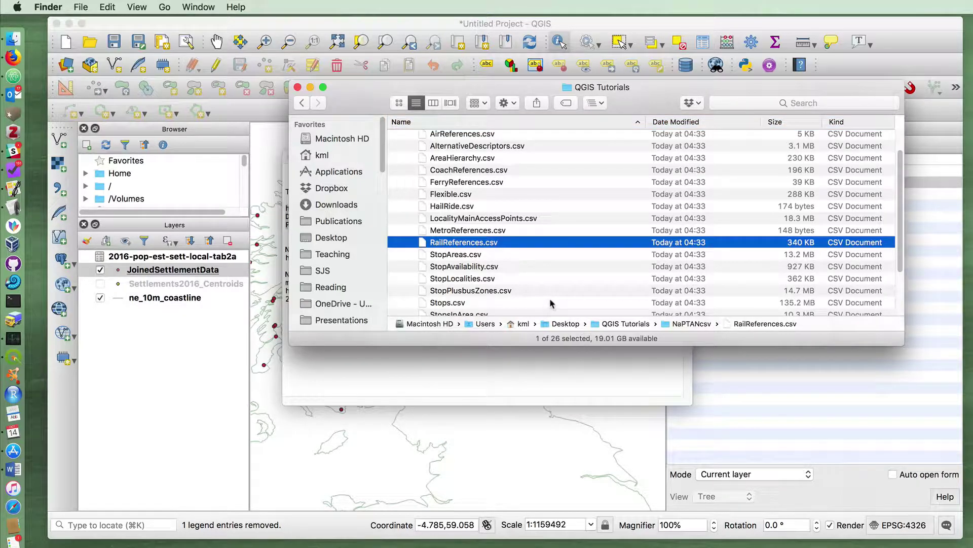
click(438, 383)
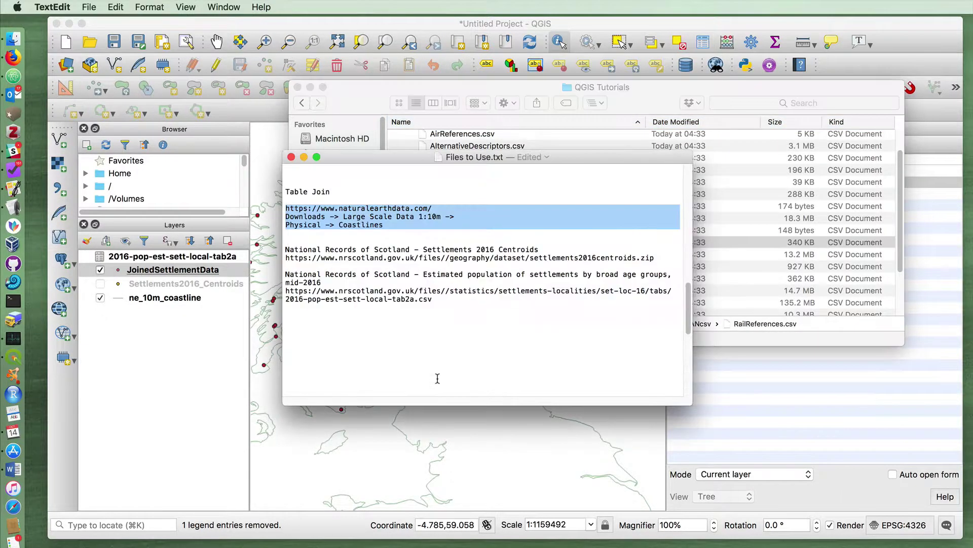
click(435, 447)
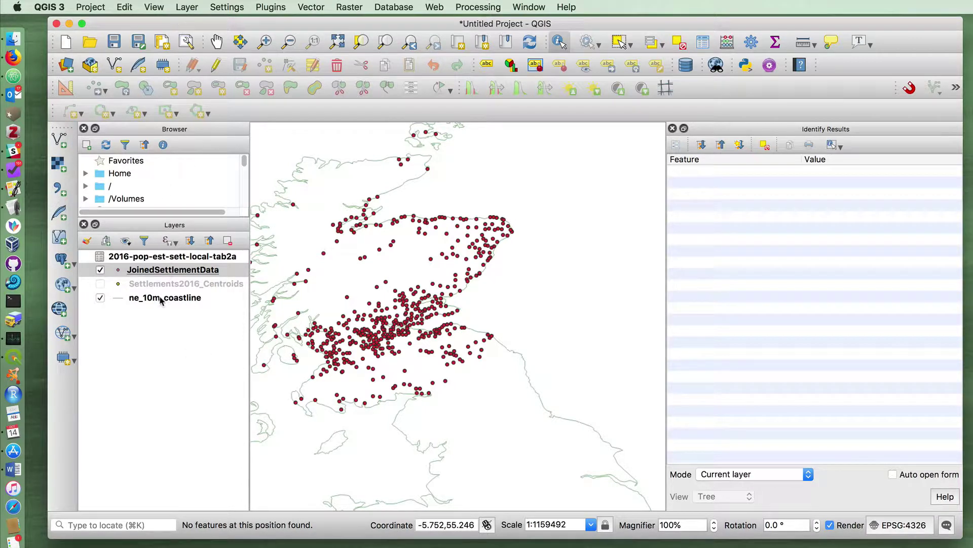
Choose RailReferences.csv from the NaPTANcsv folder as the delimited text file
click(60, 190)
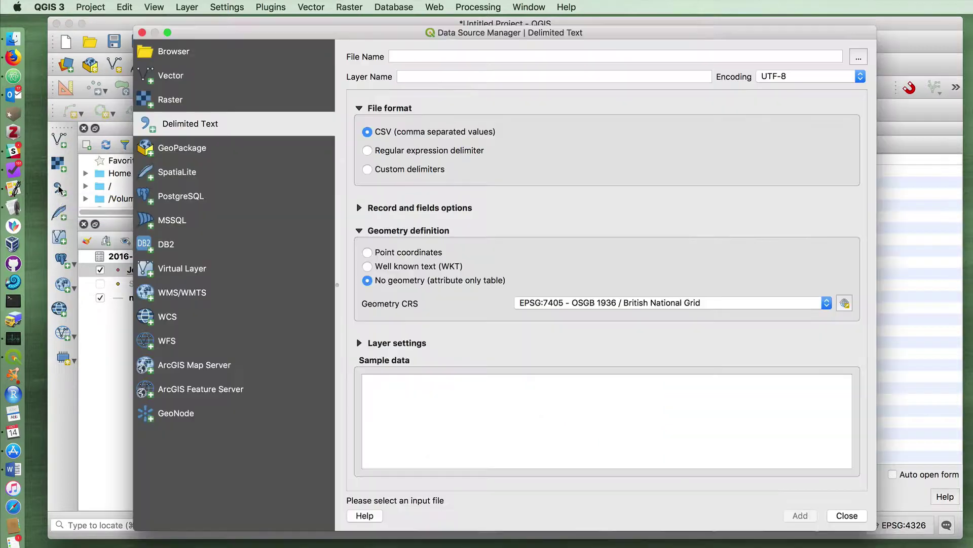
click(859, 57)
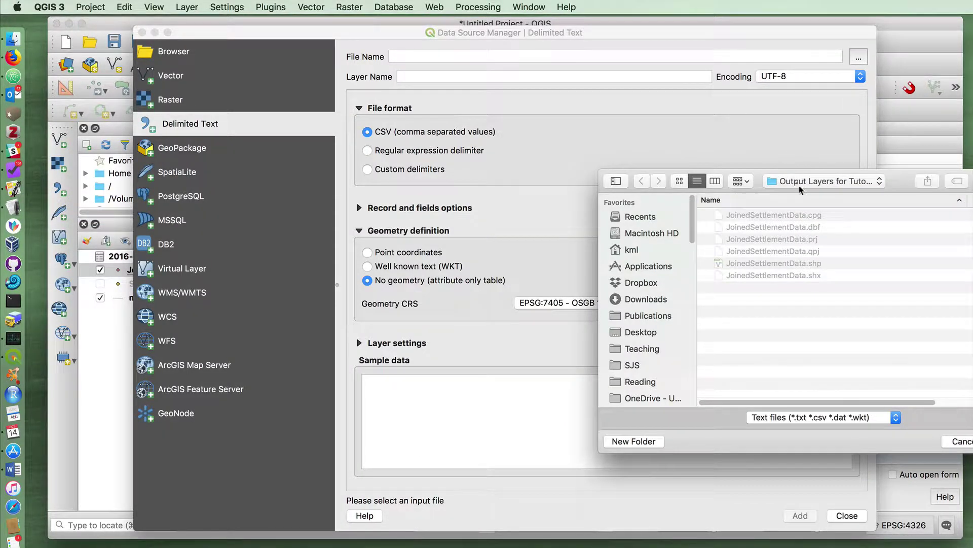
click(800, 183)
click(801, 198)
double_click(731, 240)
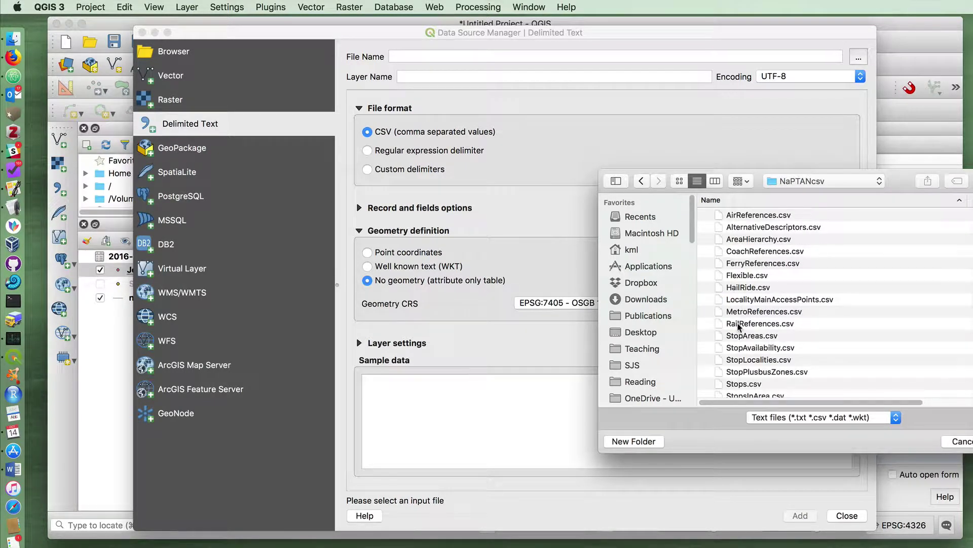
click(741, 324)
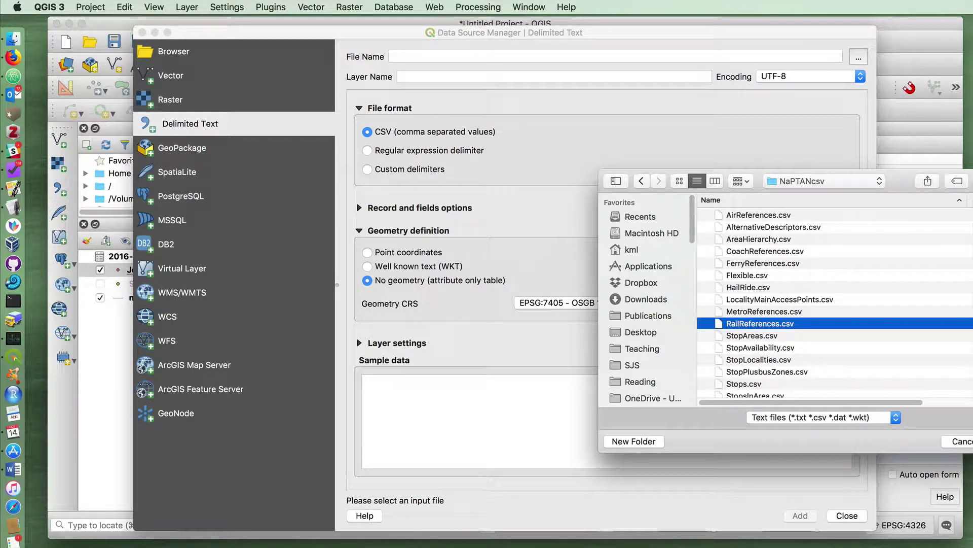
click(894, 418)
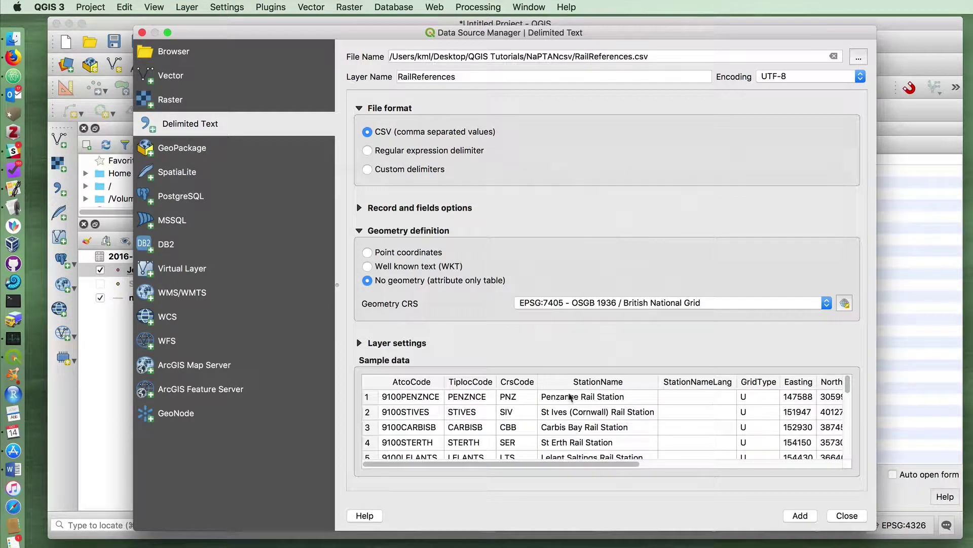
Build points from X=Easting, Y=Northing in EPSG:7405 and add the layer
scroll(660, 449, right, 5)
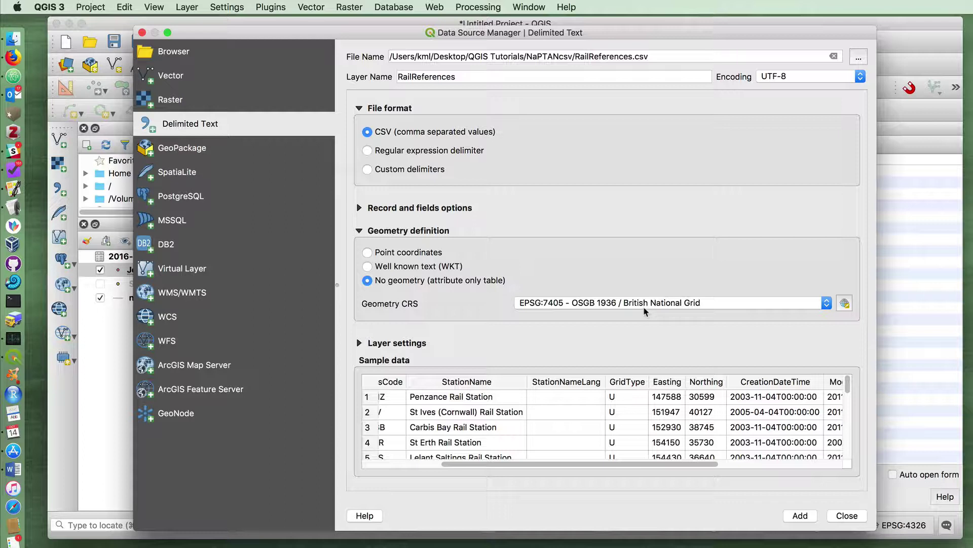
click(367, 253)
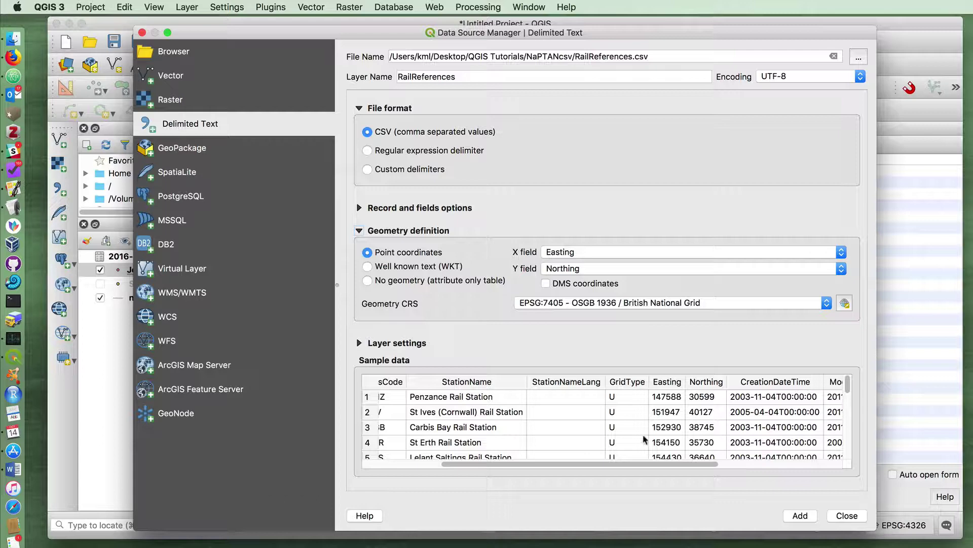
drag(648, 463, 560, 465)
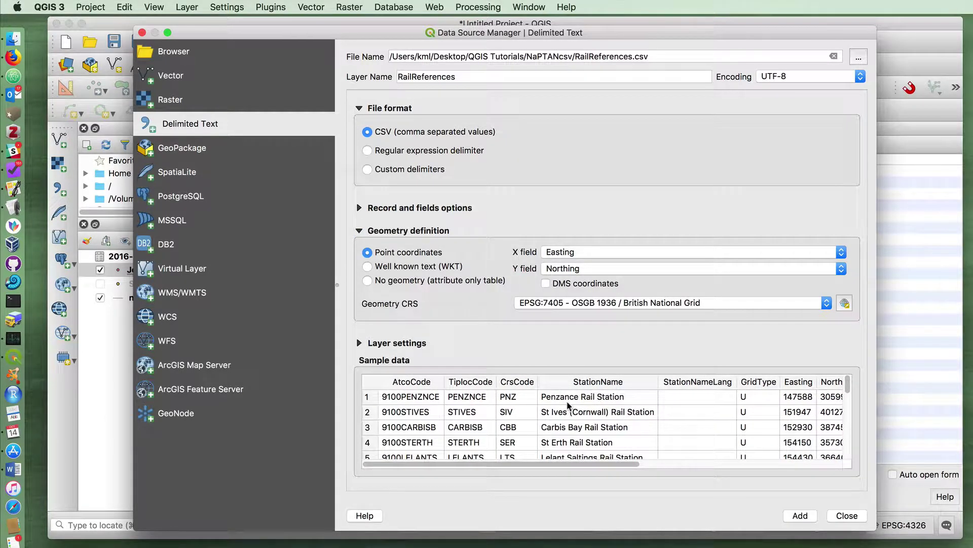
scroll(590, 398, down, 1)
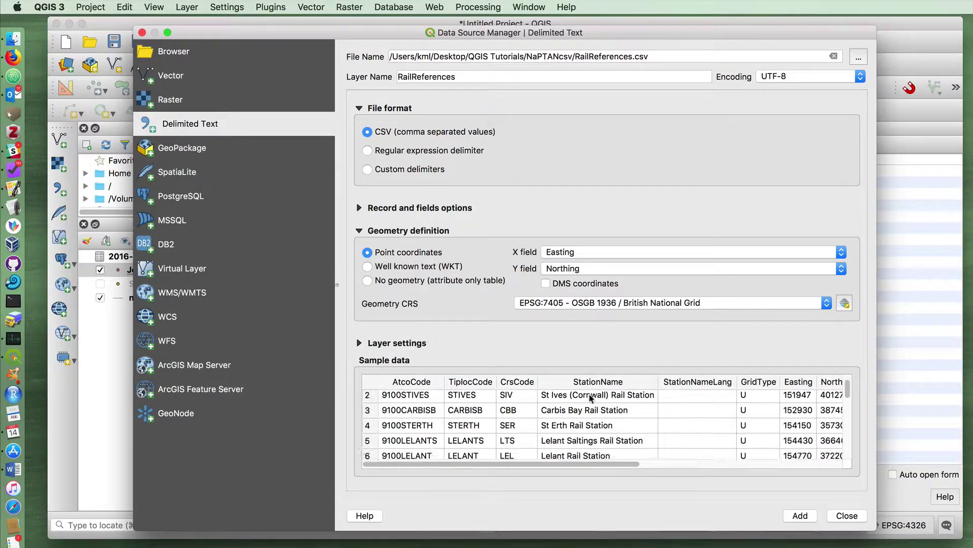
scroll(591, 398, down, 5)
drag(569, 463, 839, 494)
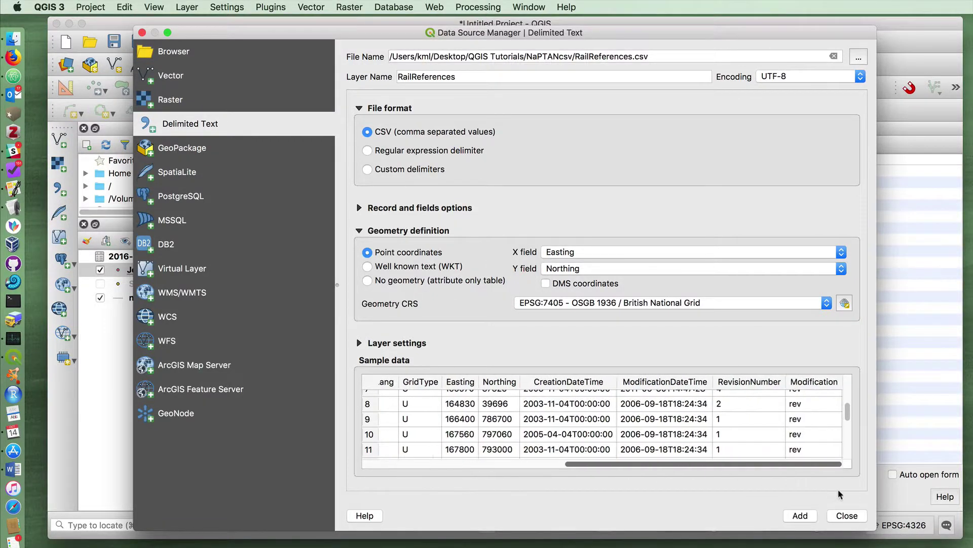
click(796, 516)
Close the Data Source Manager and switch off the JoinedSettlementData layer
click(846, 516)
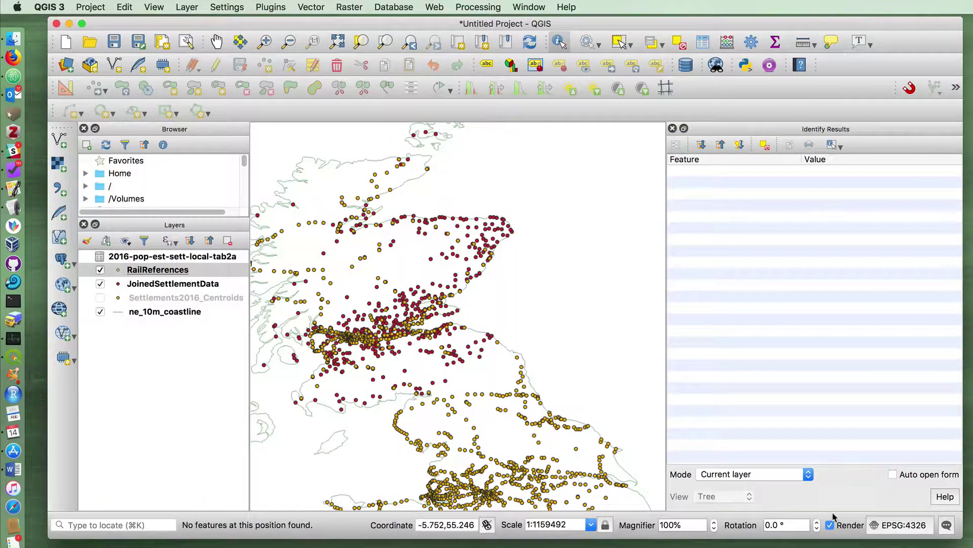
click(100, 284)
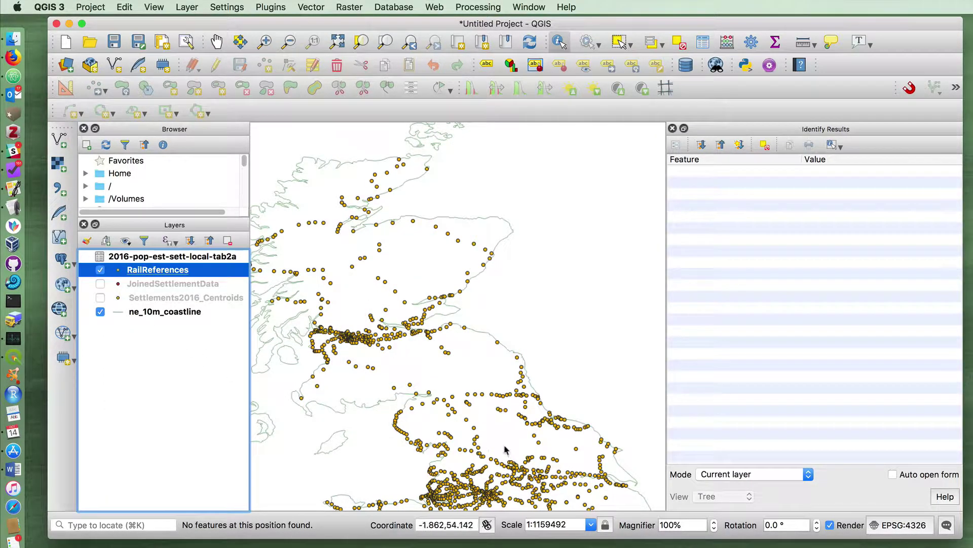
scroll(505, 450, down, 5)
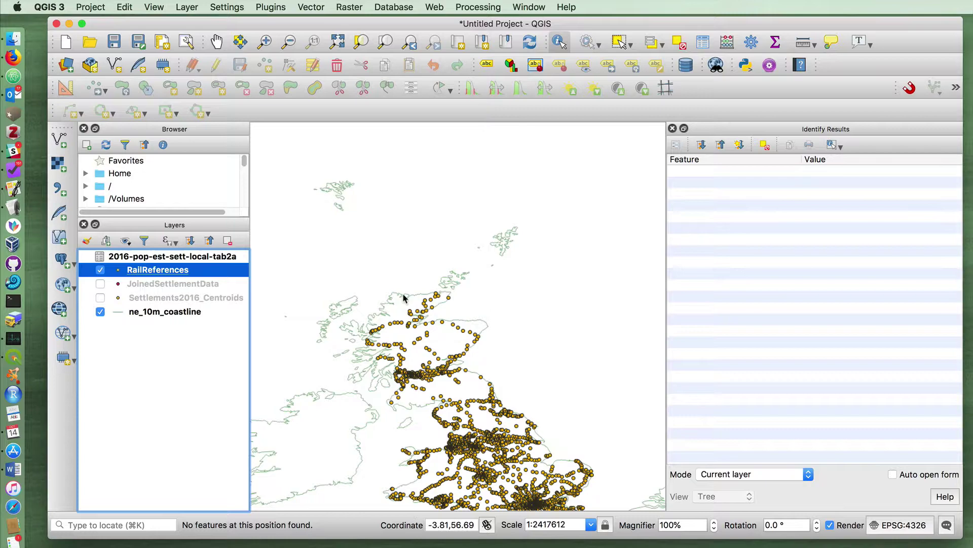
Pan and zoom the map until Scotland is in view
click(216, 41)
drag(401, 298, 406, 167)
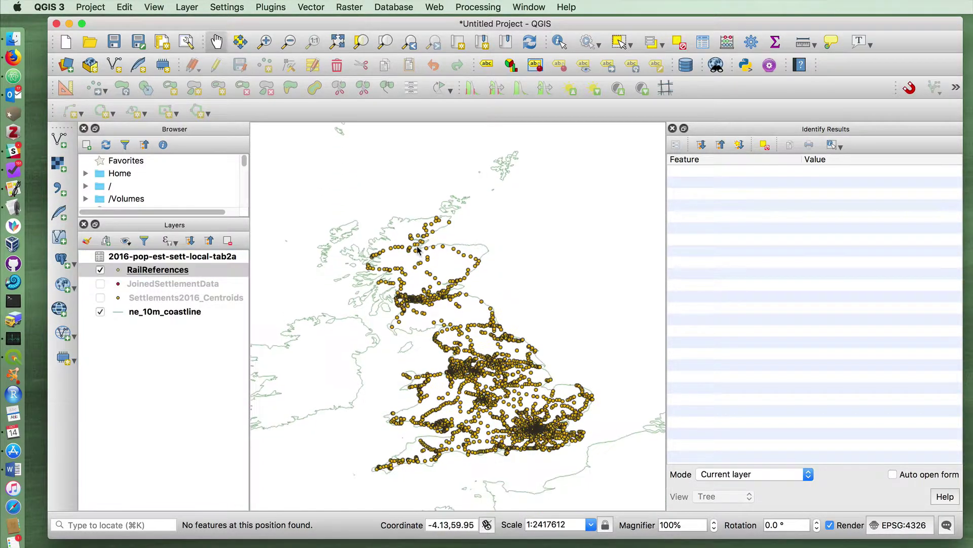
scroll(496, 317, up, 2)
scroll(523, 355, up, 1)
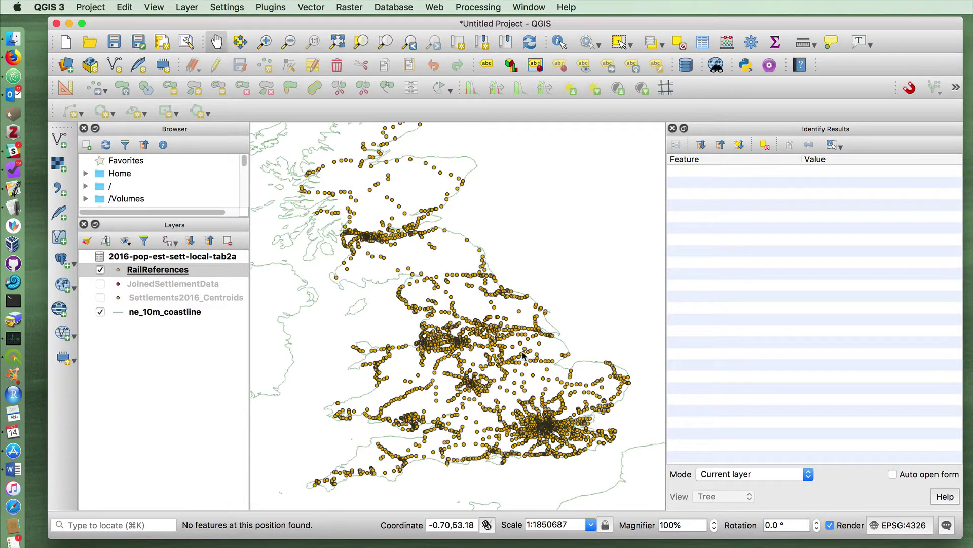
scroll(523, 355, up, 1)
scroll(524, 355, down, 1)
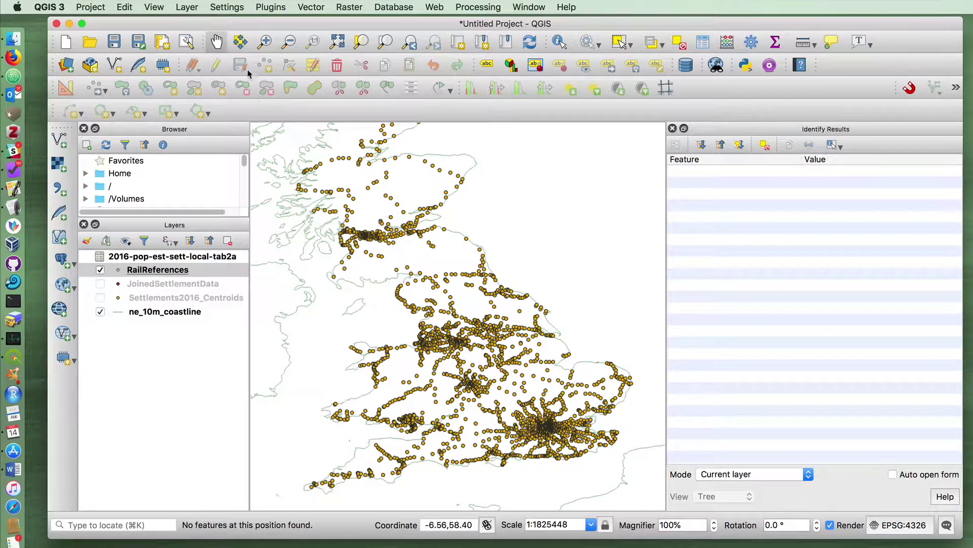
drag(319, 188, 375, 276)
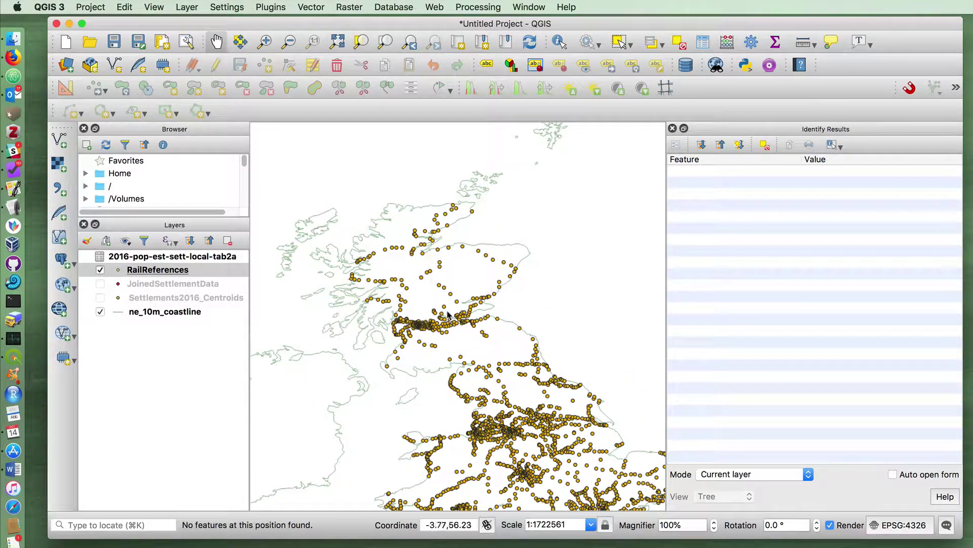
Identify Leuchars and Dunbar stations, showing Dunbar's Easting 368080 and Northing 678490
scroll(448, 314, up, 5)
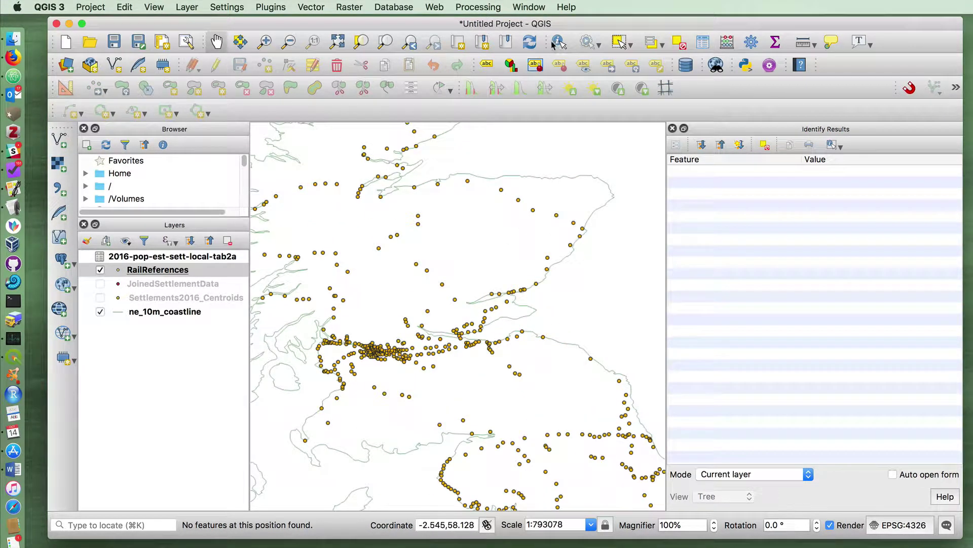
click(556, 42)
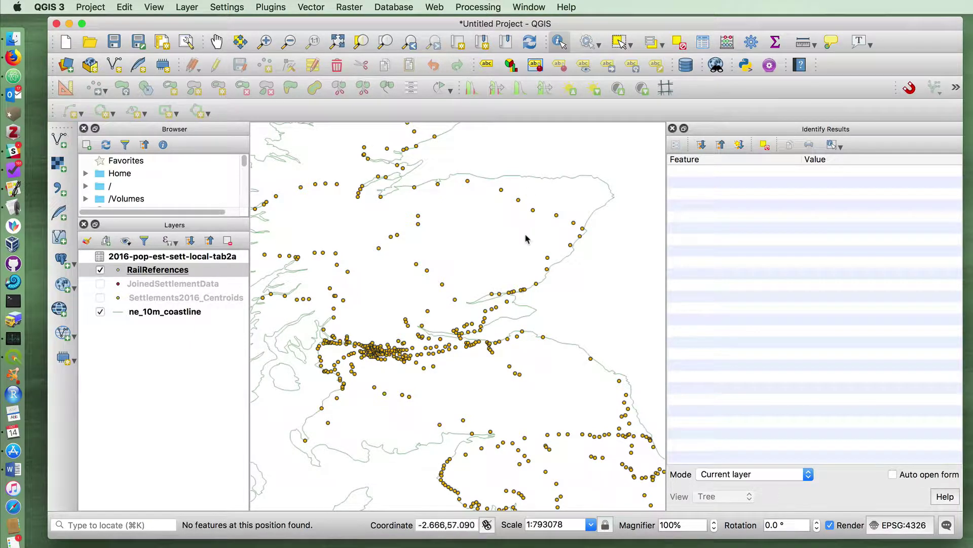
click(514, 306)
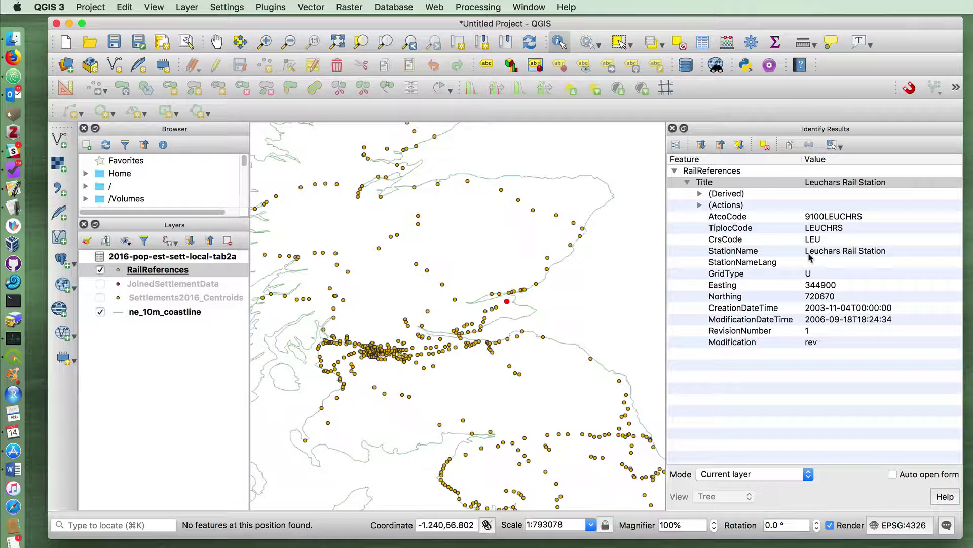
drag(435, 24, 435, 24)
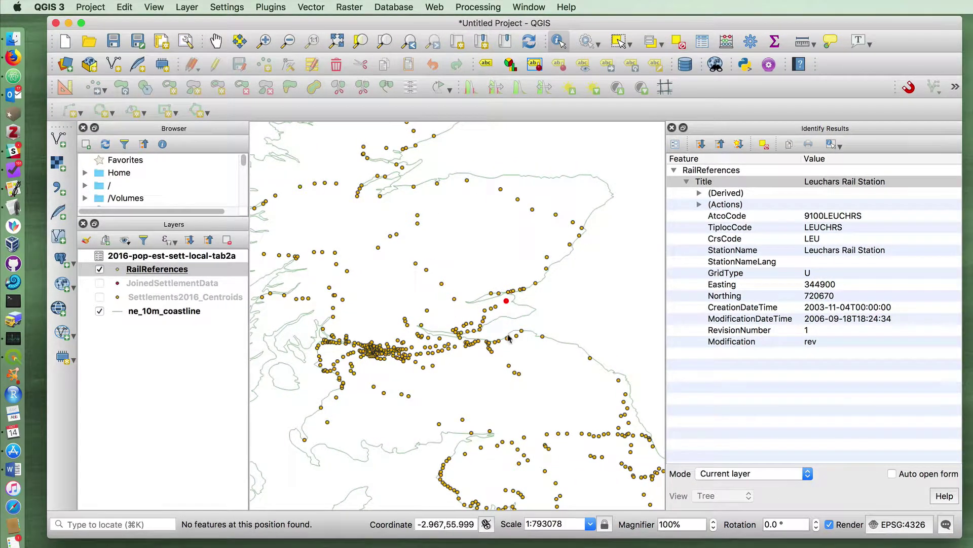
click(543, 336)
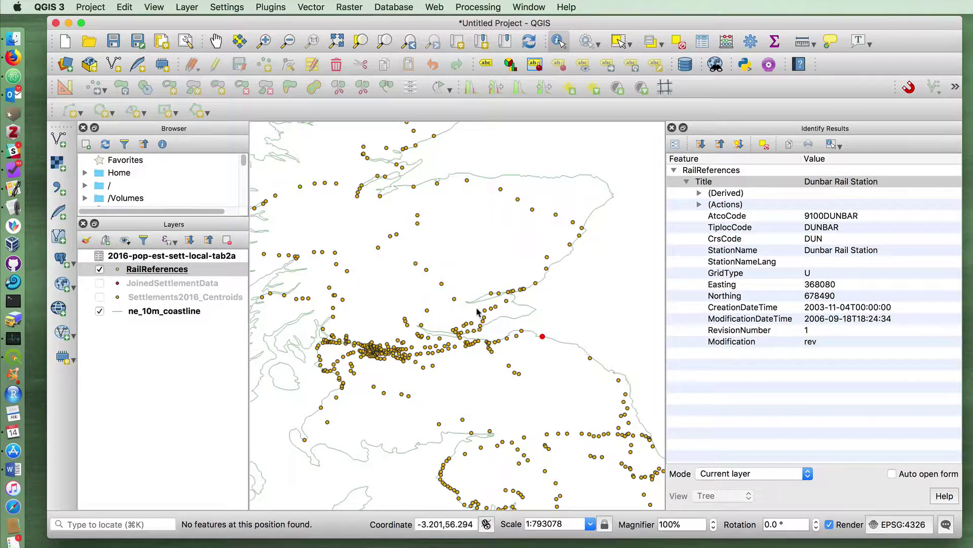
Make RailReferences the current layer and show the Vector > Geoprocessing Tools list
click(190, 359)
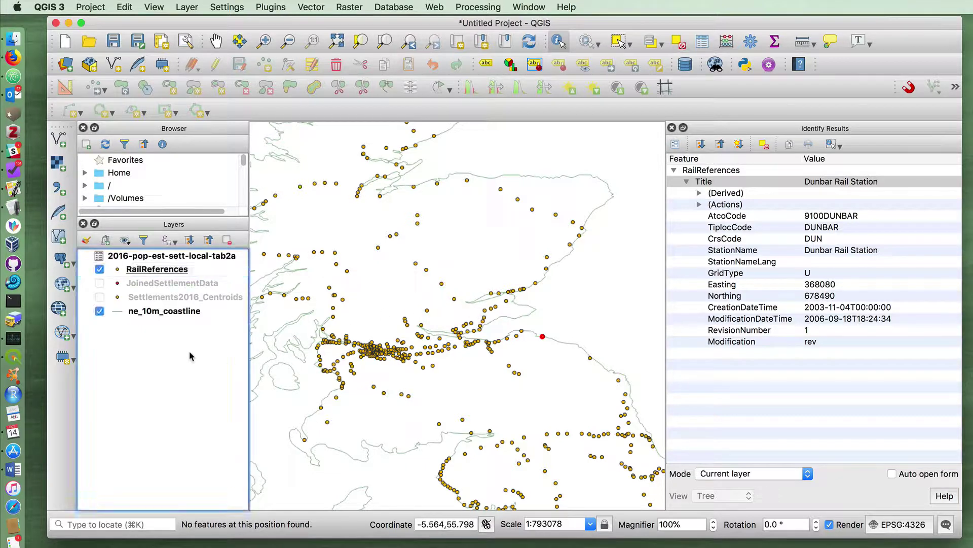
click(202, 273)
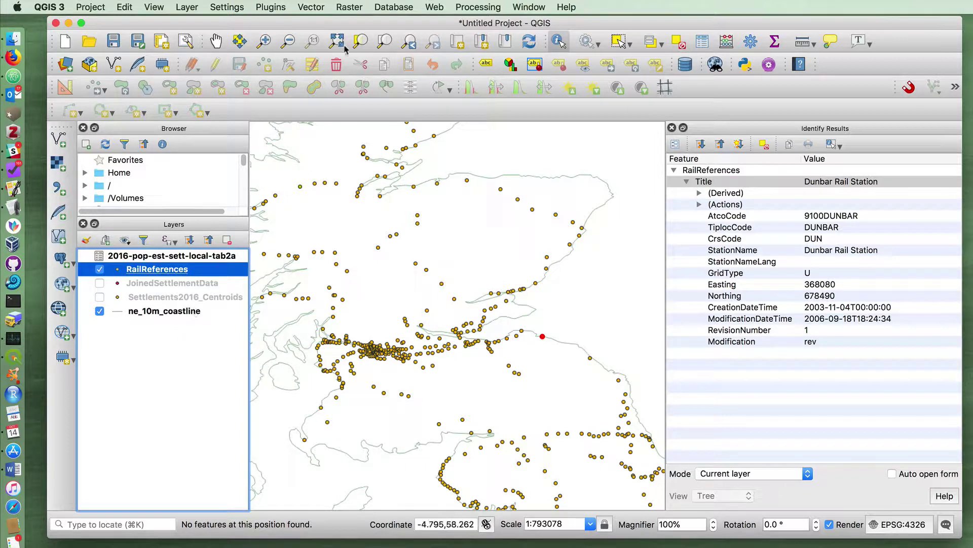
click(319, 7)
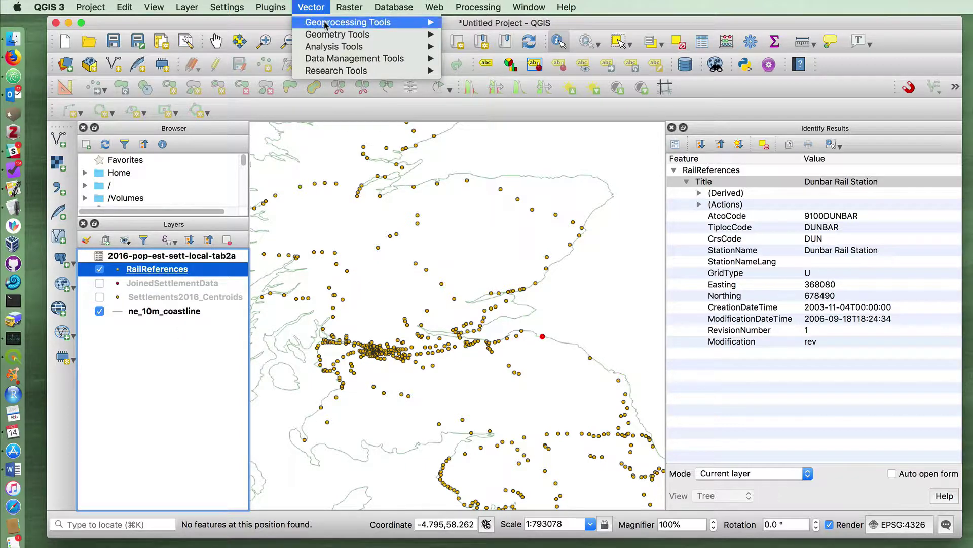
mouse_move(326, 24)
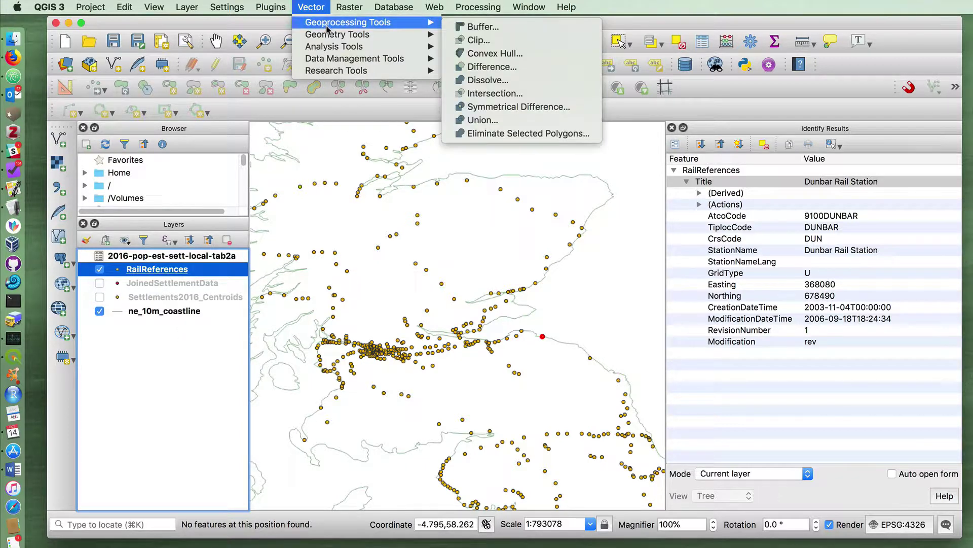
Set the Buffer tool to buffer RailReferences by 3000 meters with Dissolve result ticked
click(461, 29)
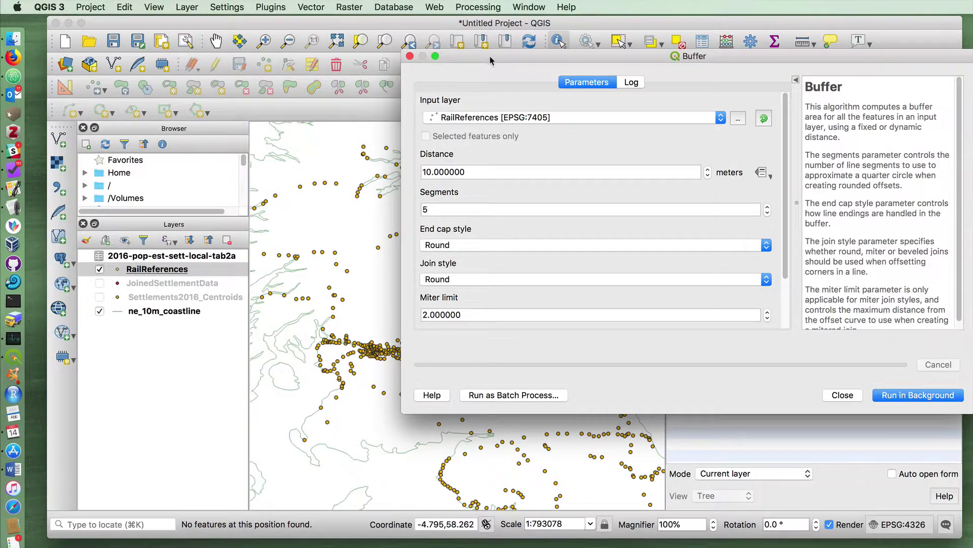
drag(491, 60, 350, 52)
click(320, 115)
click(319, 111)
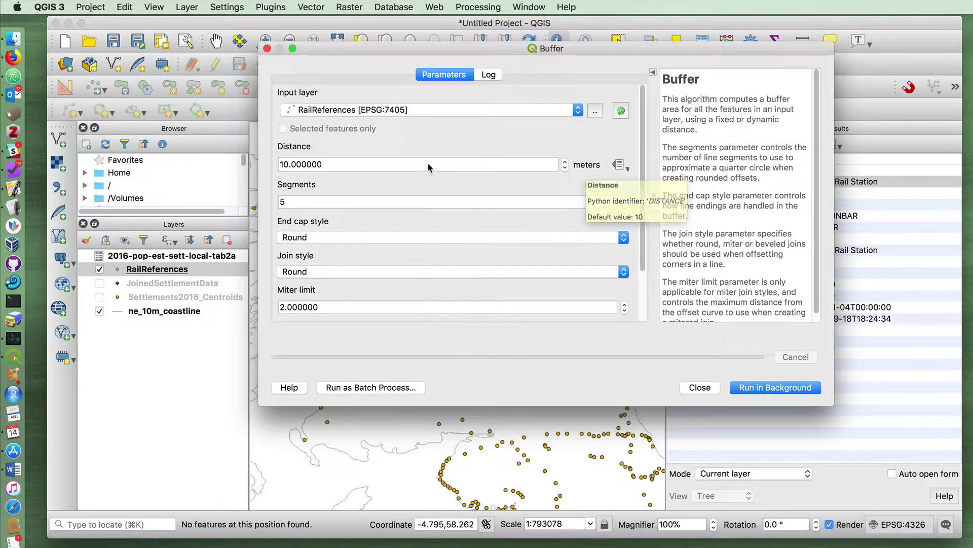
drag(428, 164, 157, 114)
text(3000)
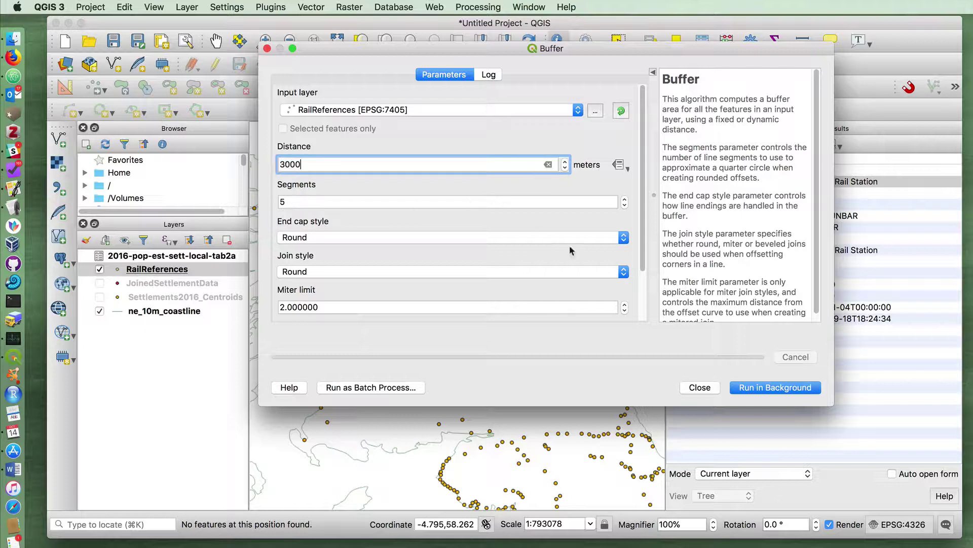
drag(640, 252, 638, 337)
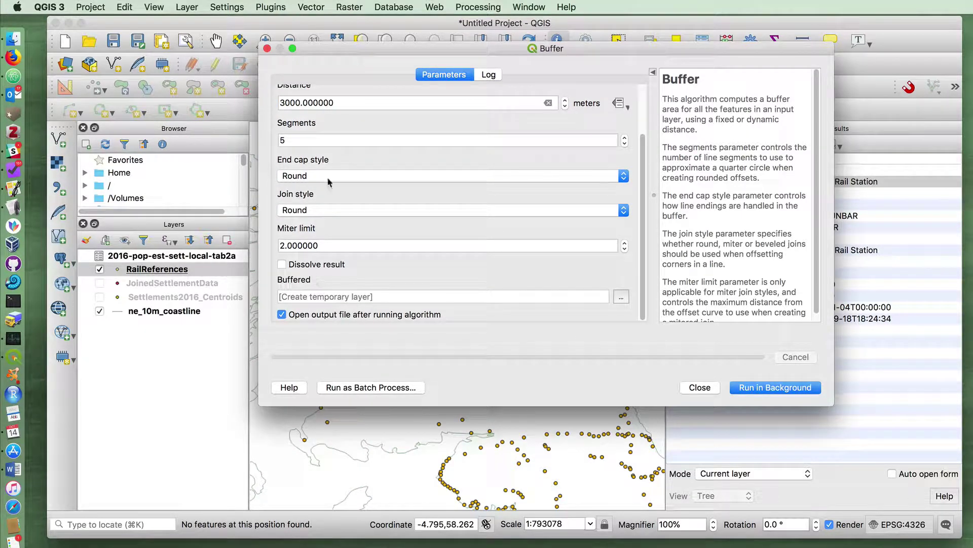
drag(324, 48, 486, 35)
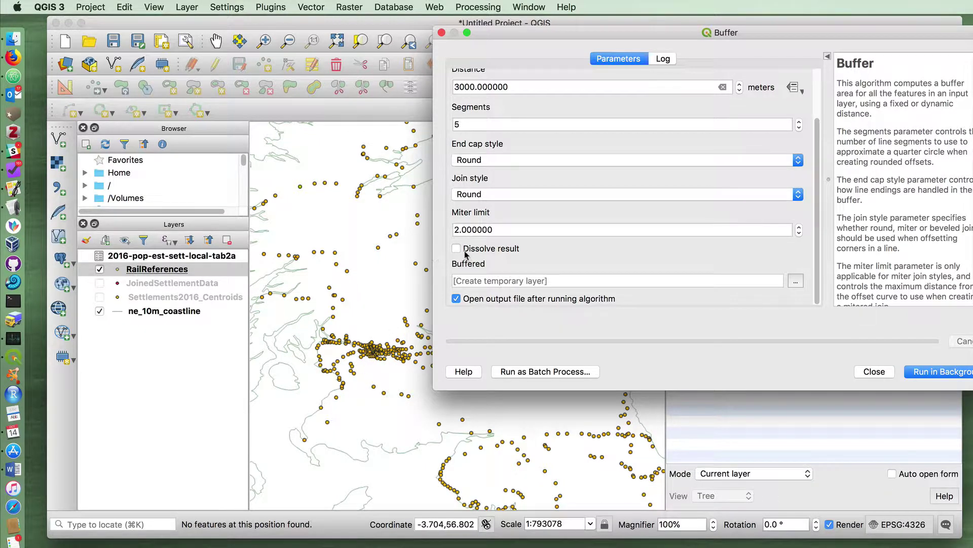
click(464, 250)
drag(698, 34, 601, 39)
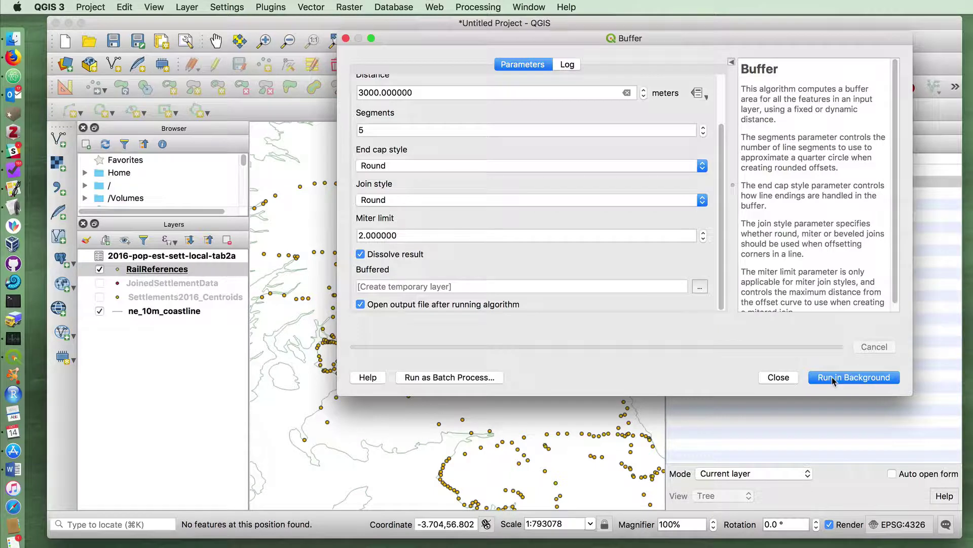
Run the 3000 m buffer and place RailReferences above the Buffered layer
click(832, 377)
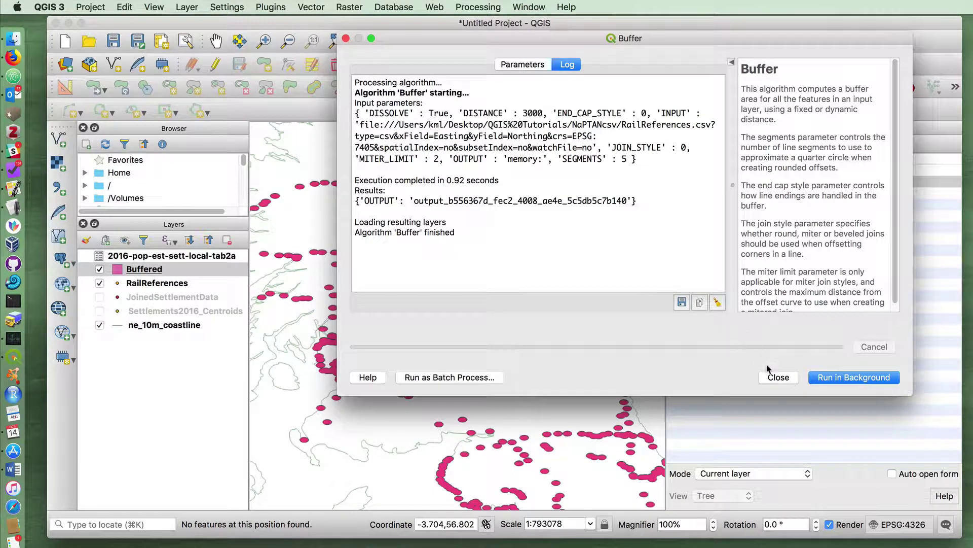
click(776, 376)
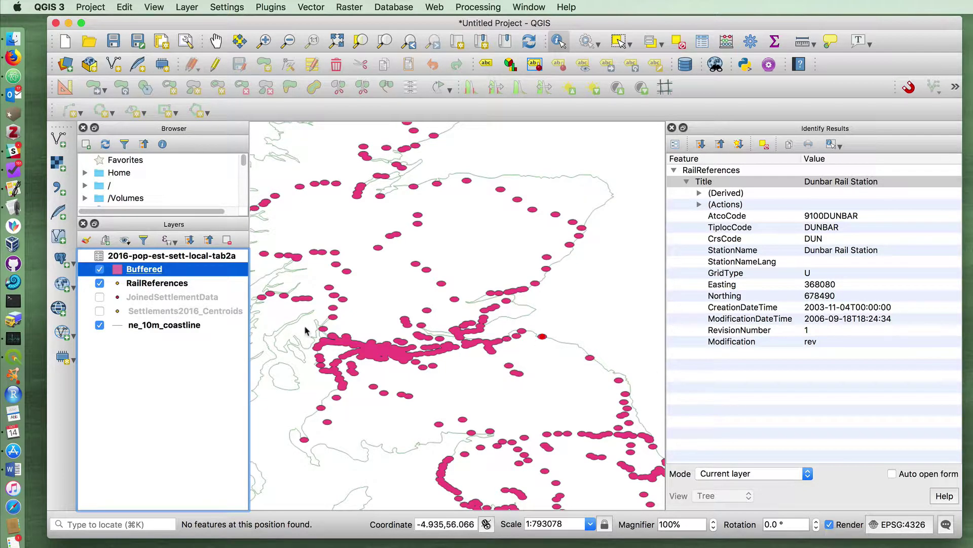
drag(142, 283, 143, 267)
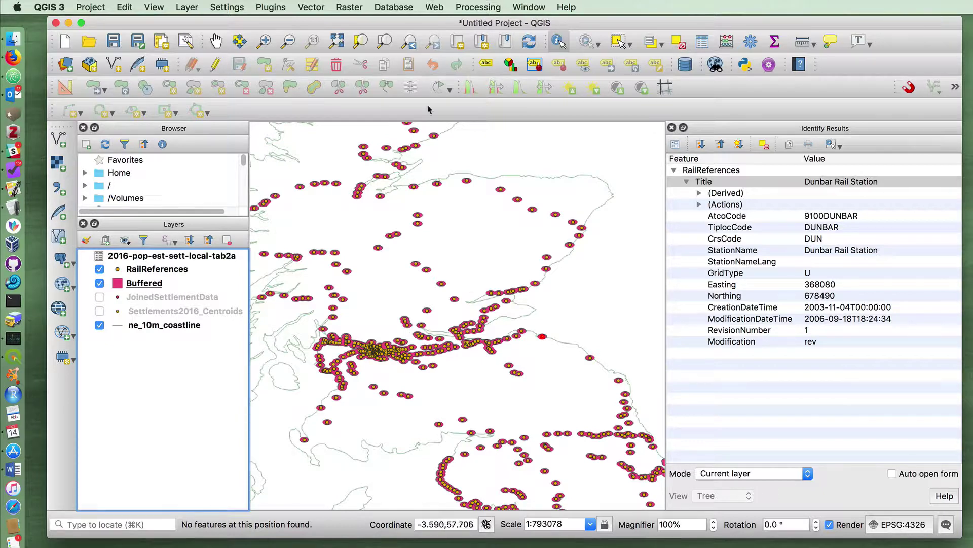
Zoom in on the Firth of Forth, where buffers look like ovals
click(264, 40)
drag(431, 276, 557, 375)
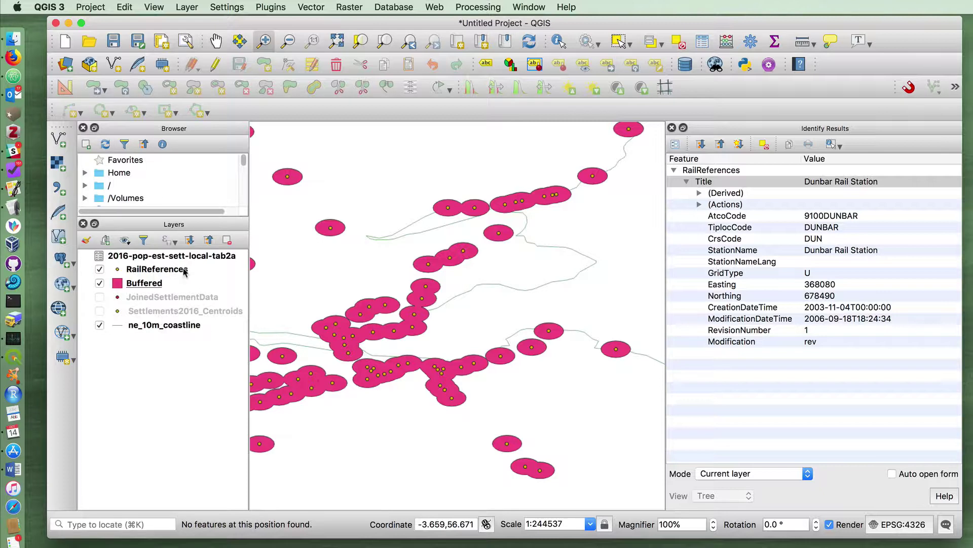
click(100, 6)
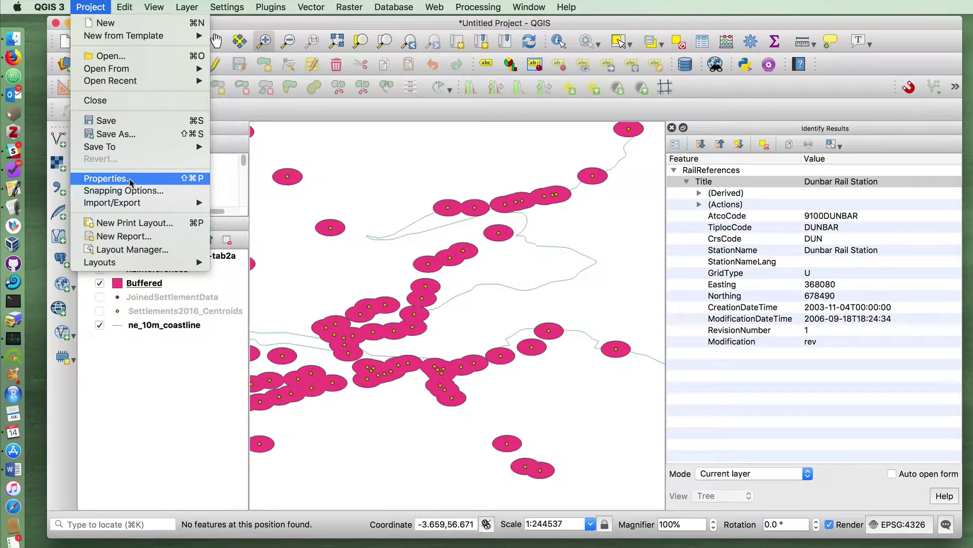
In Project Properties, pick recently used OSGB 1936 / British National Grid (EPSG:7405) as CRS
click(144, 179)
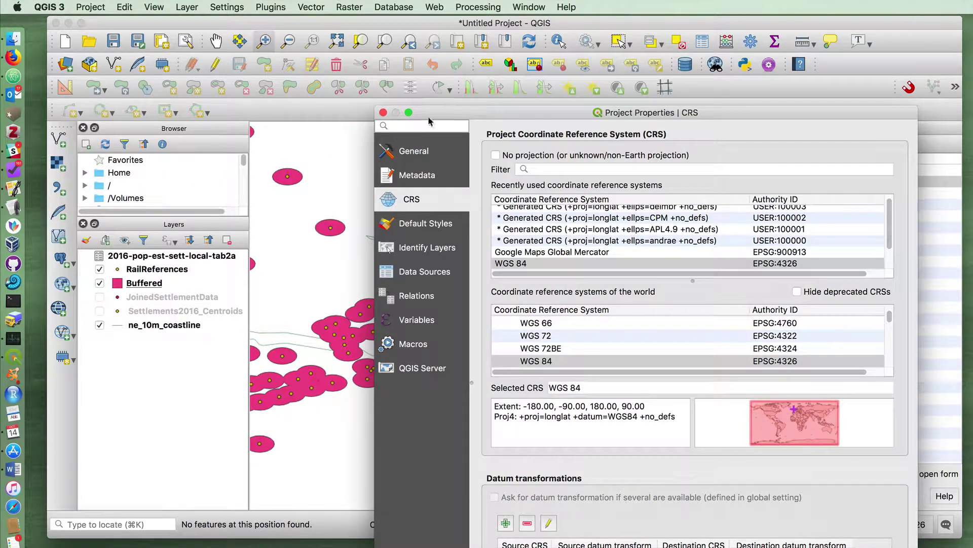
scroll(449, 195, up, 1)
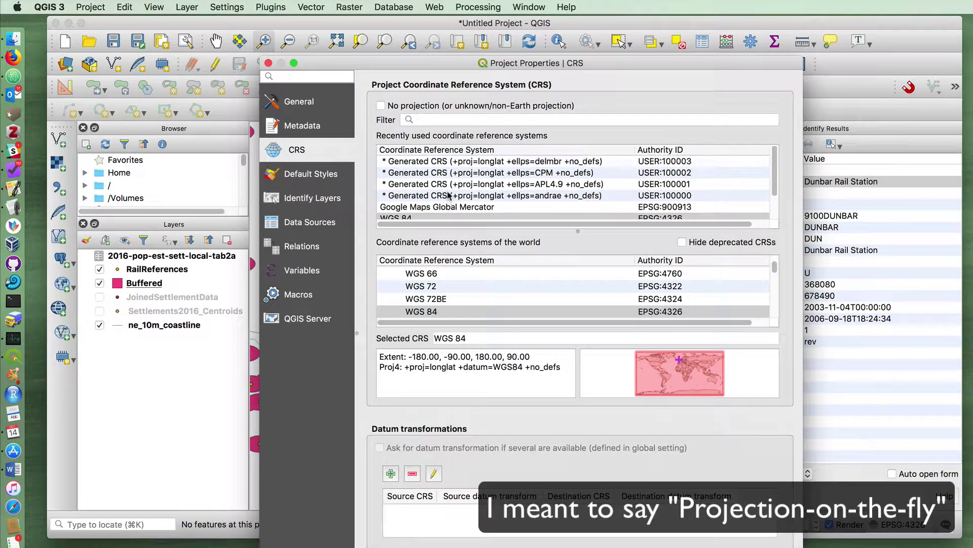
click(776, 200)
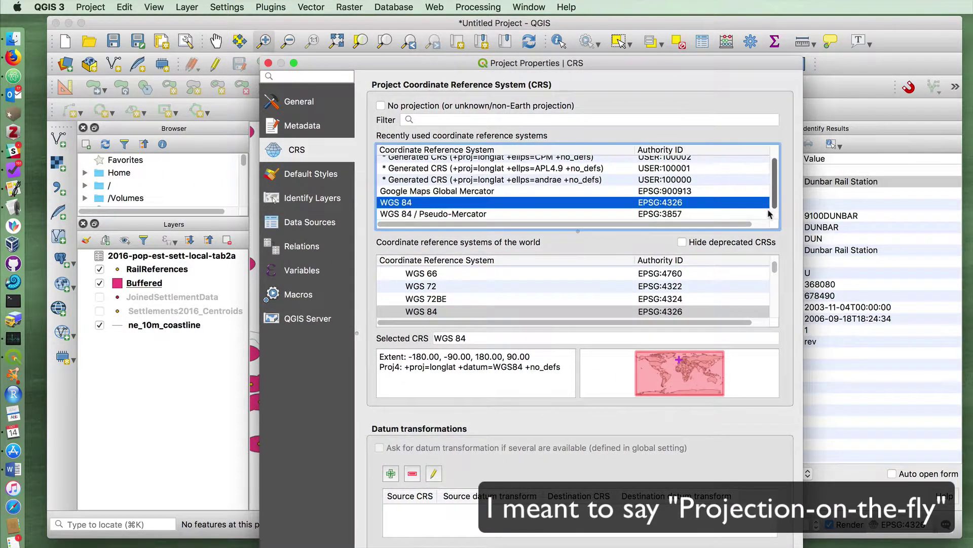
click(545, 212)
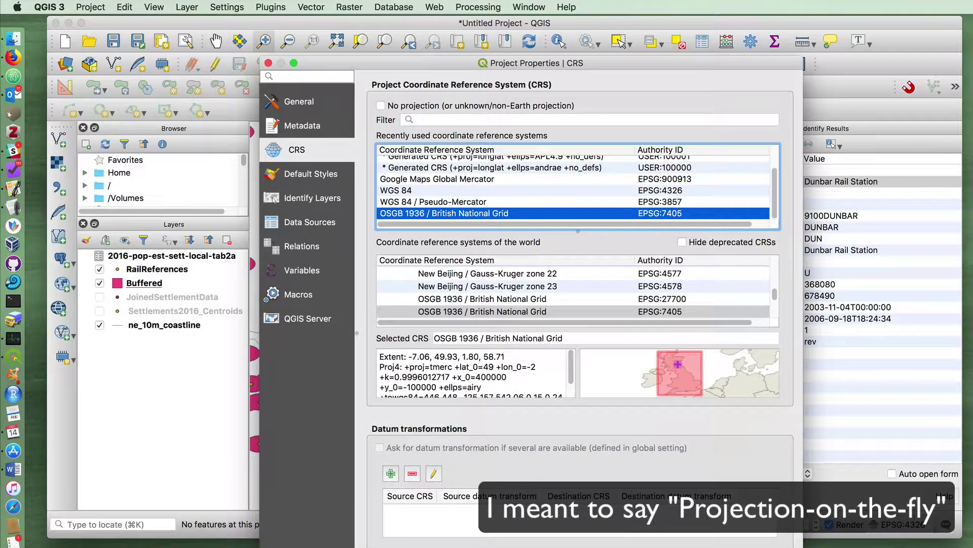
key(Return)
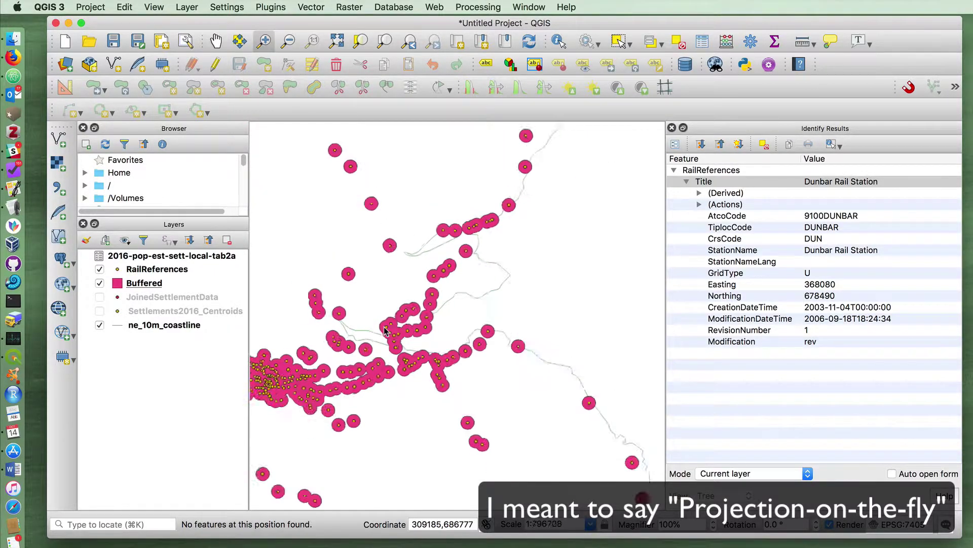
Zoom to full extent, then zoom in to the UK and central Scotland
scroll(385, 330, down, 6)
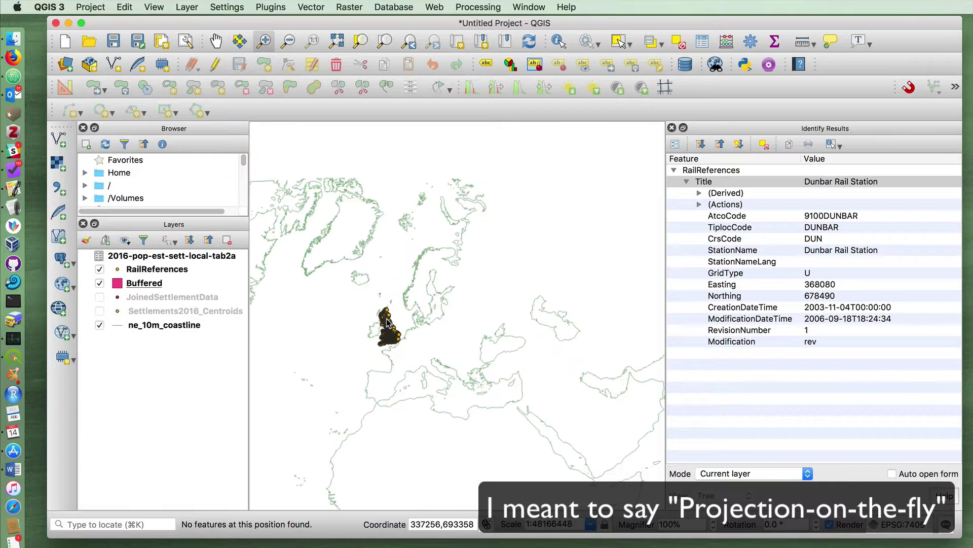
scroll(386, 323, down, 3)
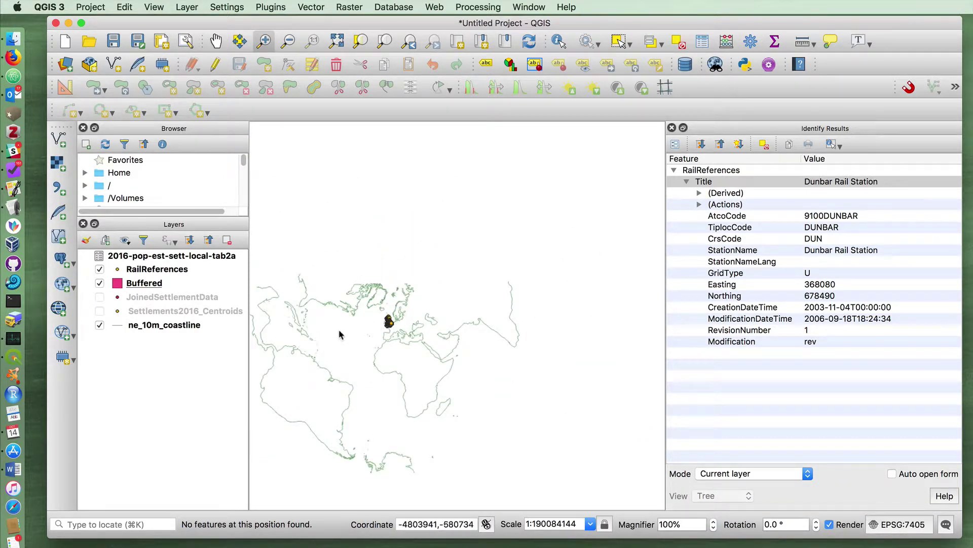
scroll(346, 330, up, 5)
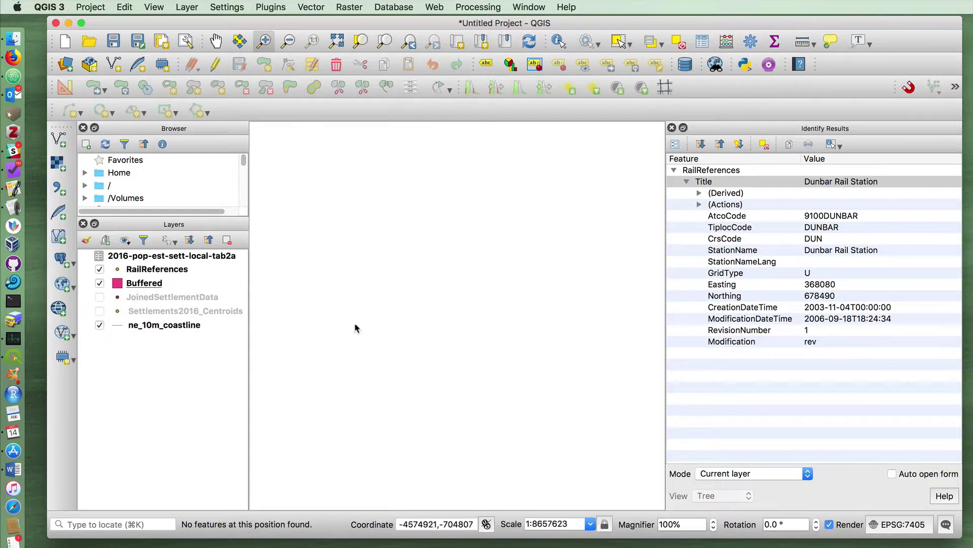
click(338, 41)
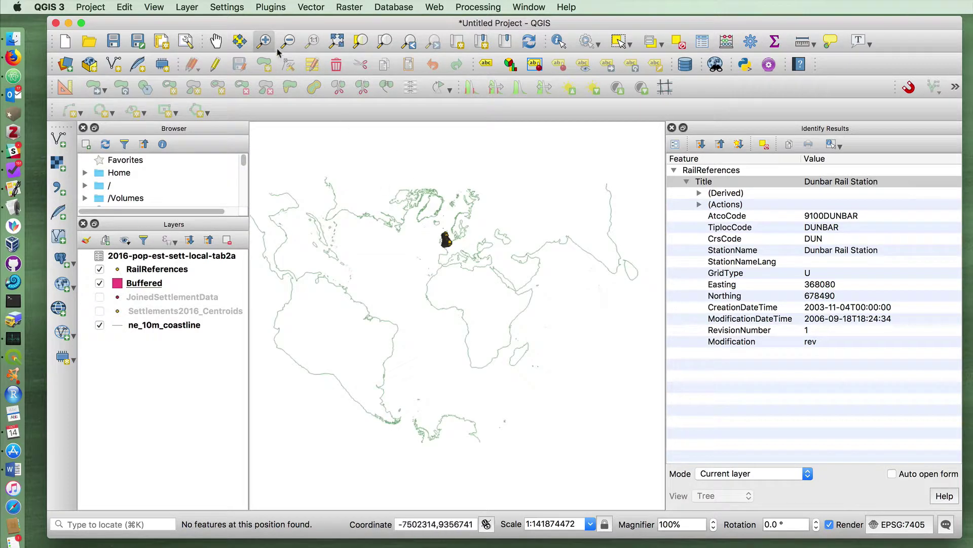
drag(429, 221, 476, 269)
scroll(481, 299, up, 1)
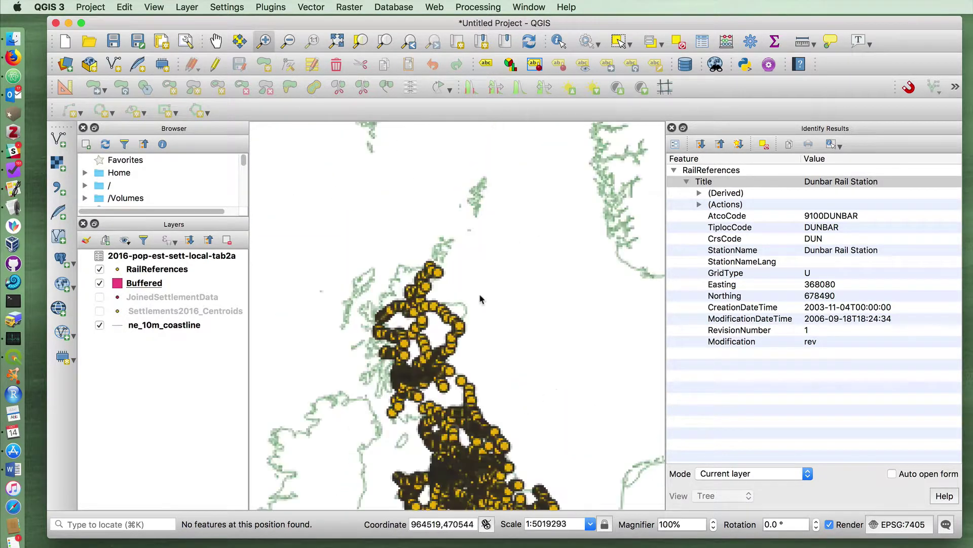
scroll(385, 401, up, 1)
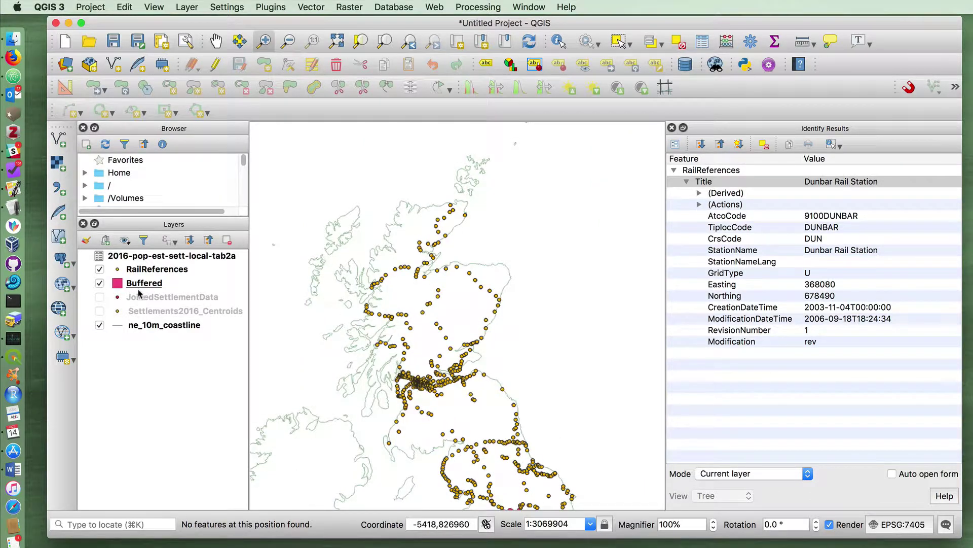
drag(307, 242, 640, 451)
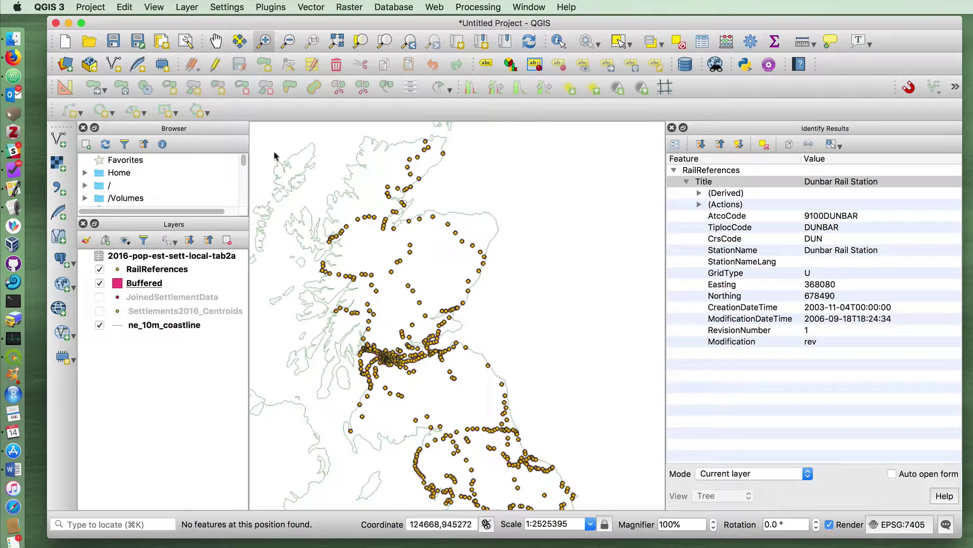
Zoom and pan to frame the round Edinburgh and Lothian station buffers
click(152, 284)
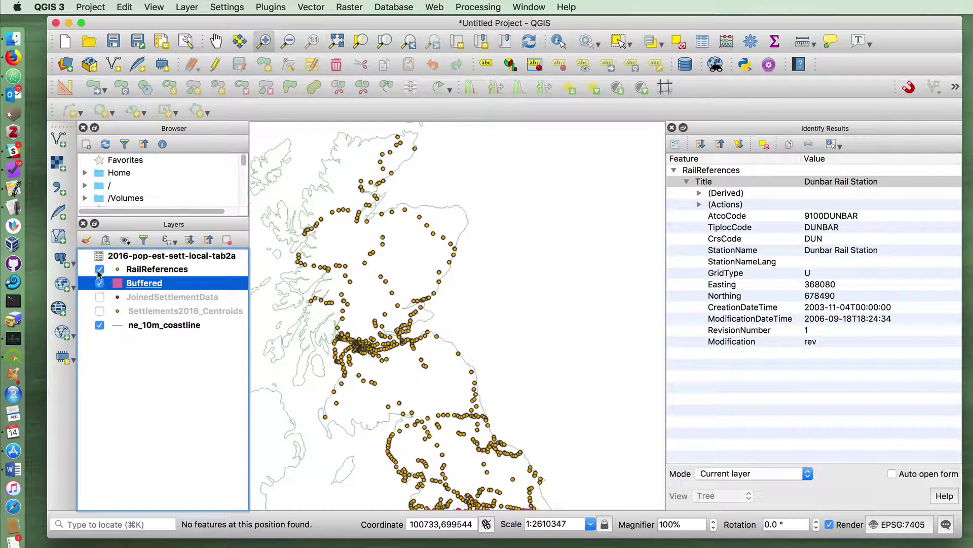
drag(374, 294, 474, 404)
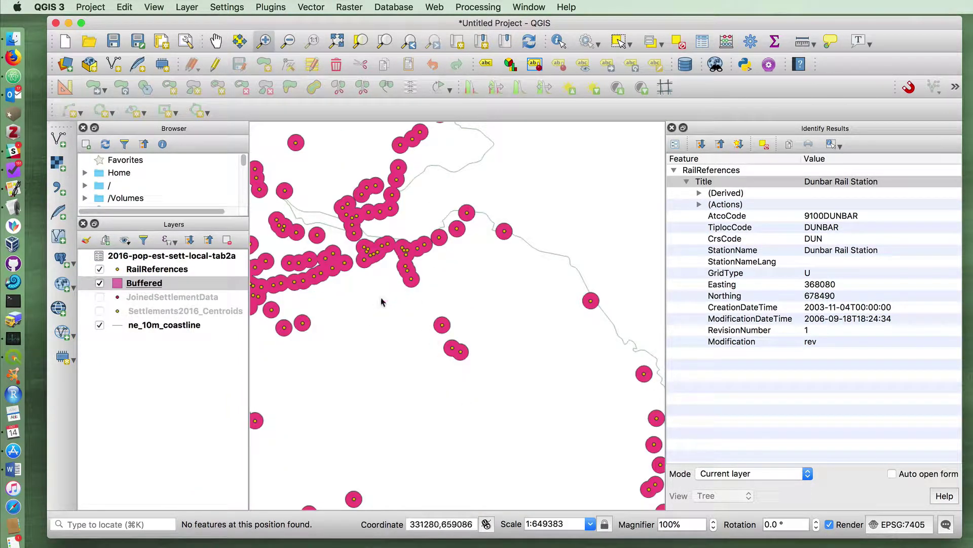
drag(264, 19, 309, 30)
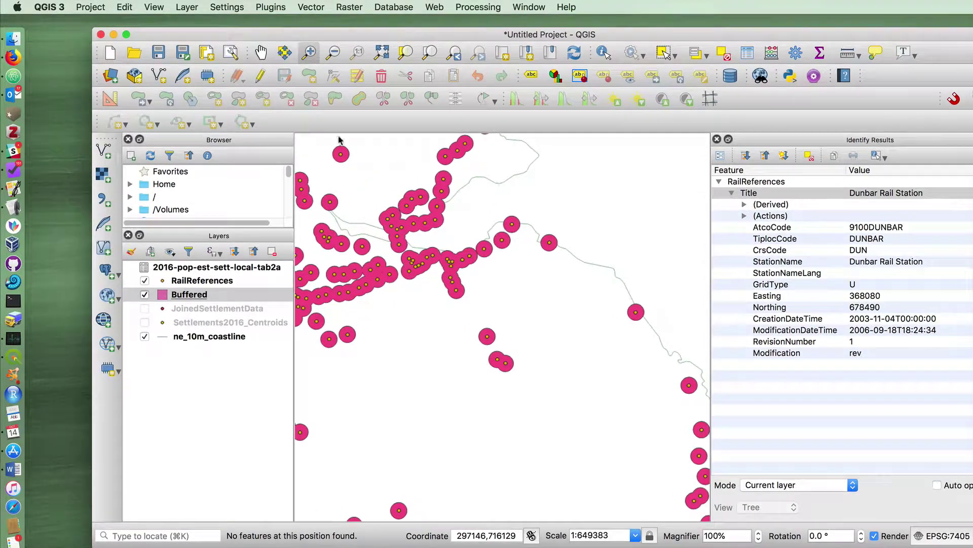
drag(436, 259, 524, 388)
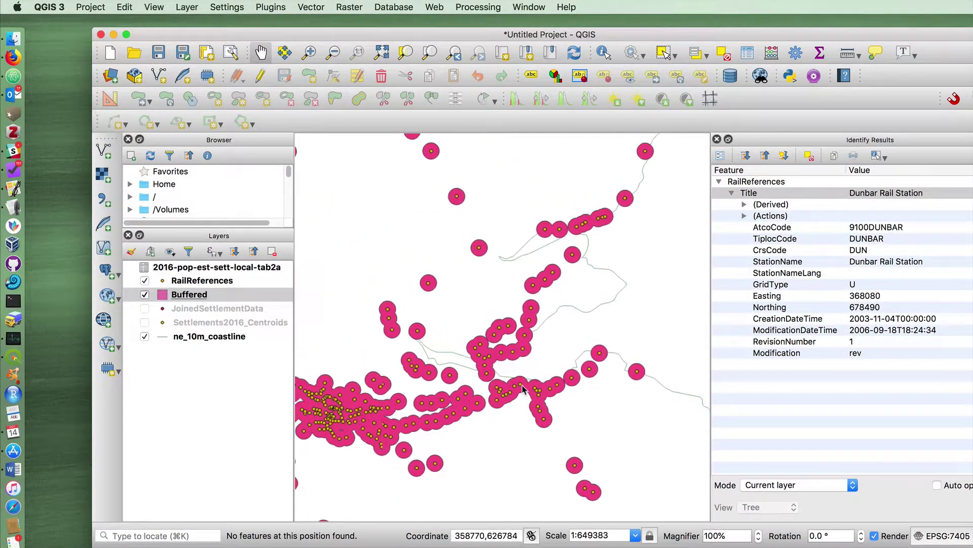
Hide RailReferences and show Settlements2016_Centroids, drawn above the Buffered layer
click(144, 281)
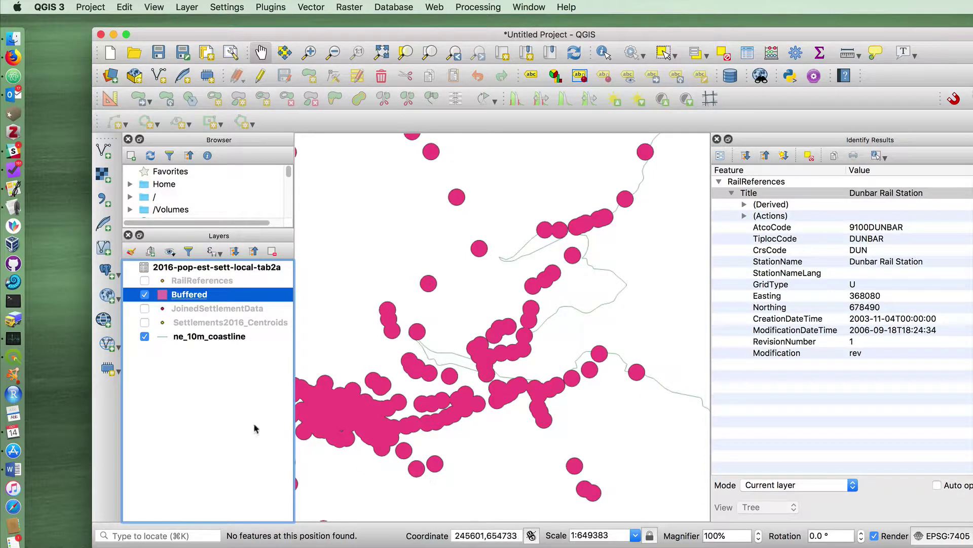
click(146, 322)
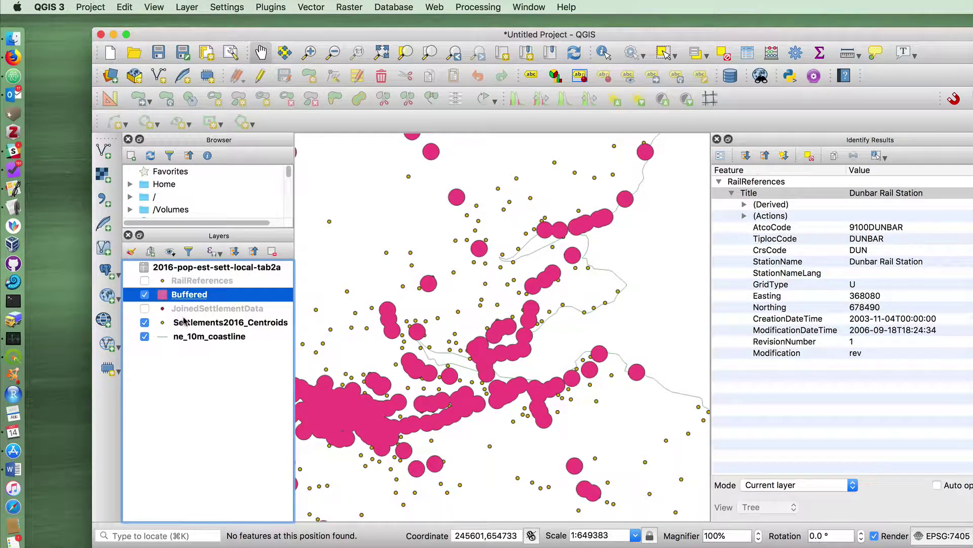
drag(197, 324, 196, 290)
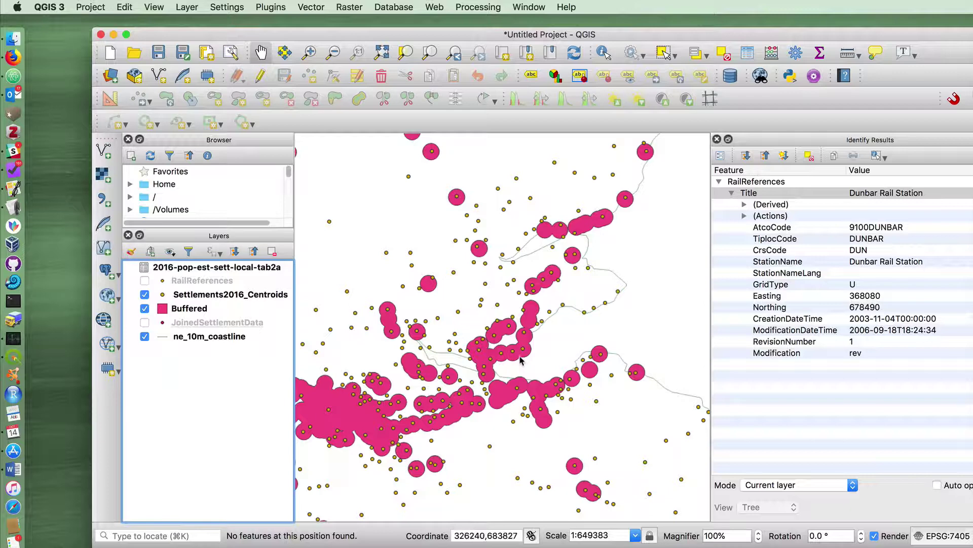
Select Settlements2016_Centroids and start the Vector Geoprocessing Intersection tool
click(219, 295)
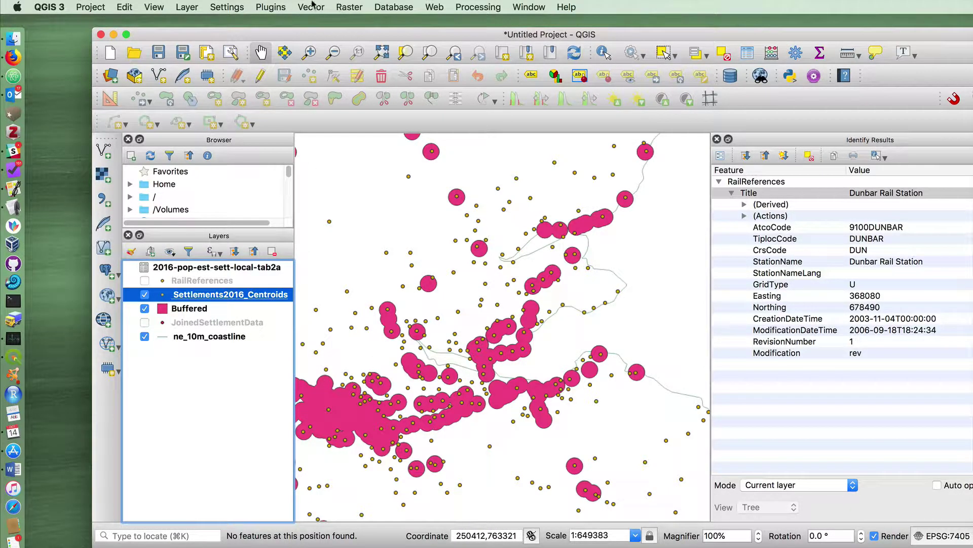
click(310, 6)
mouse_move(319, 23)
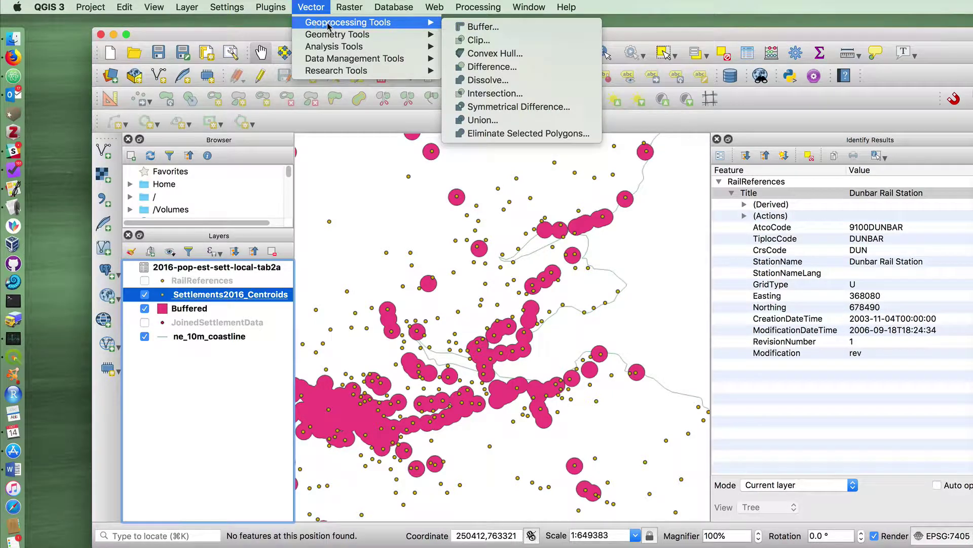
click(507, 100)
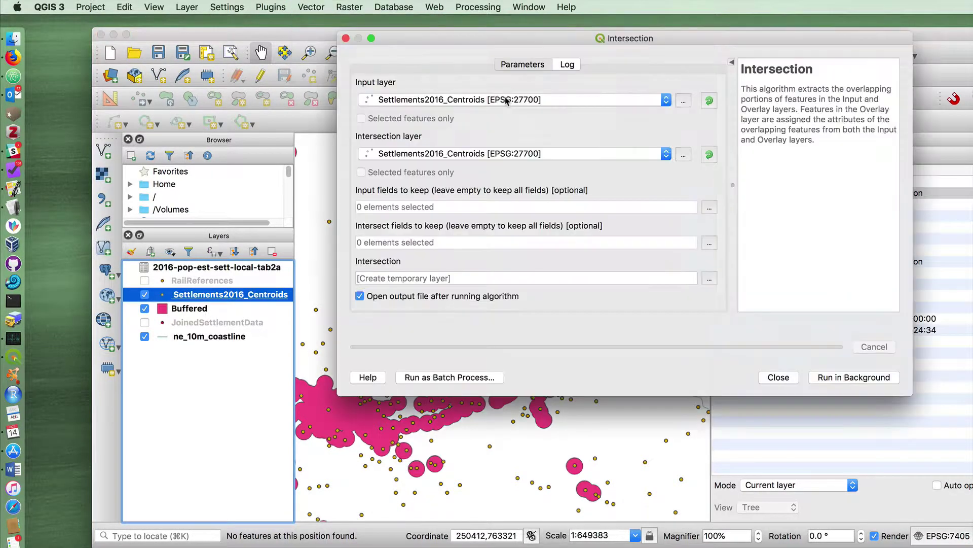
Intersect Settlements2016_Centroids with the Buffered layer and run it in the background
click(410, 101)
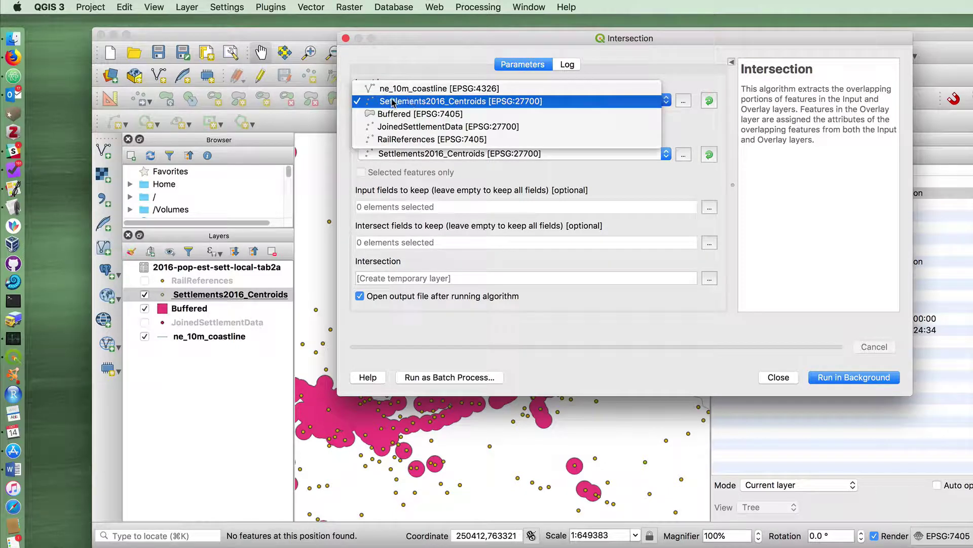
click(394, 102)
click(396, 157)
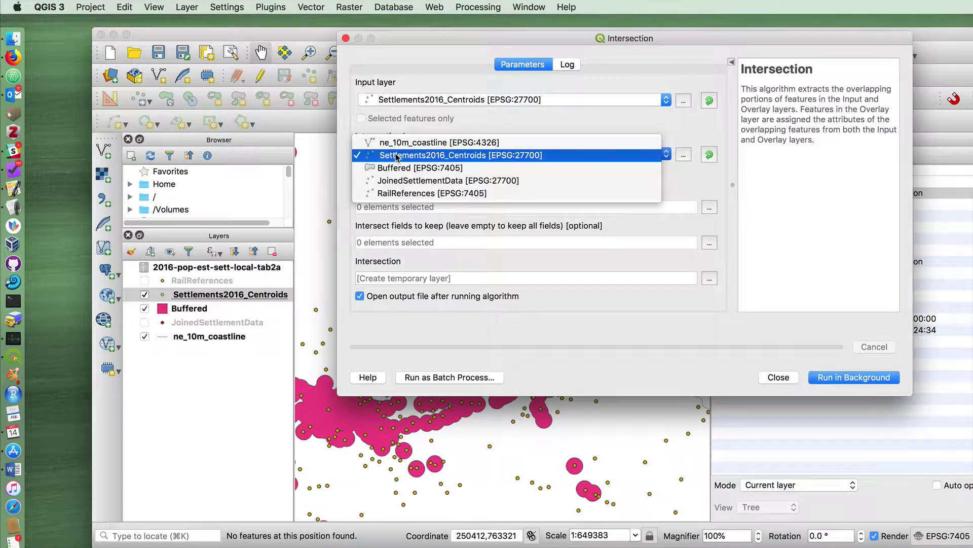
click(401, 169)
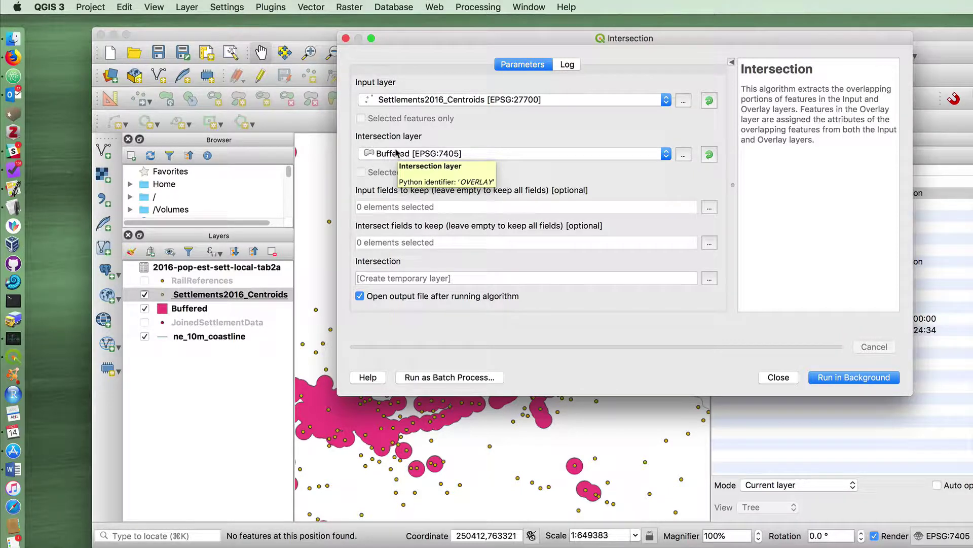
drag(538, 43, 423, 54)
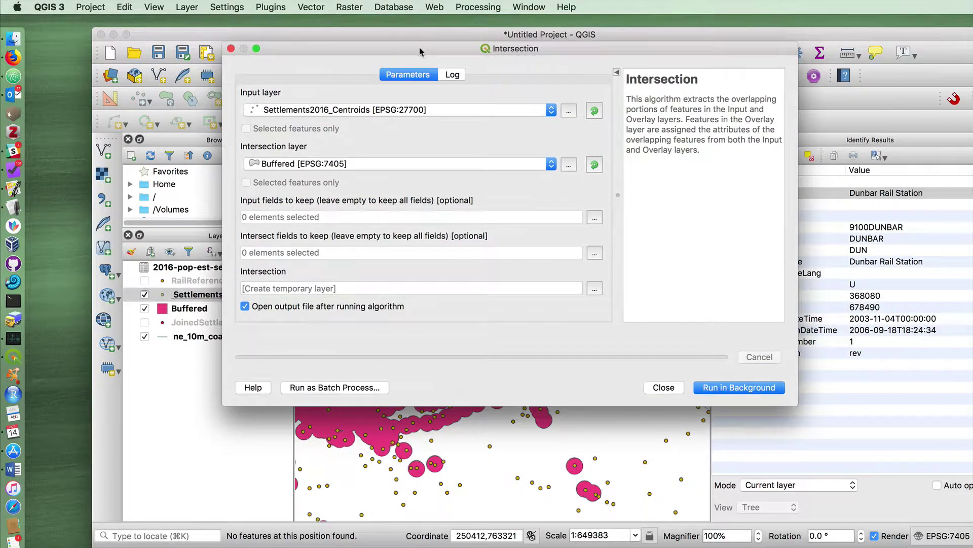
click(710, 388)
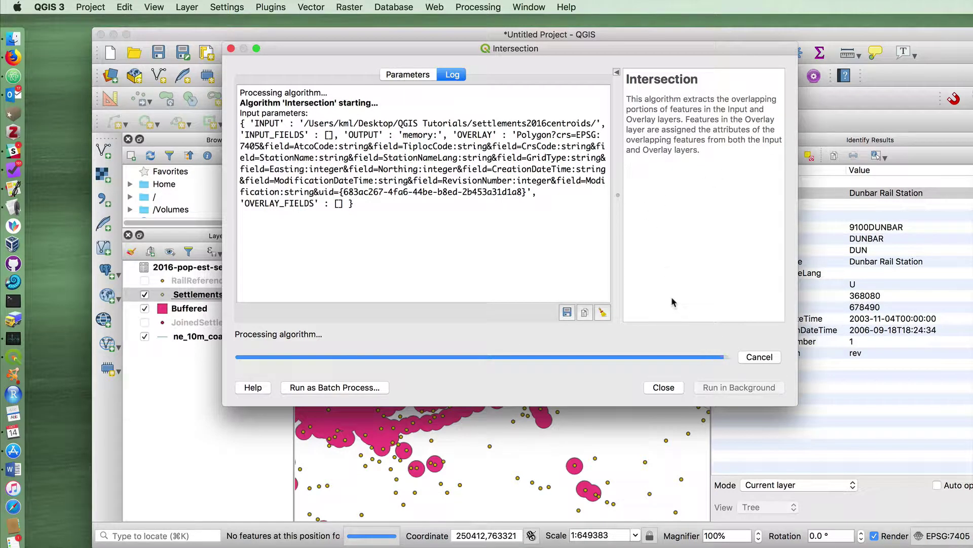
Close the Intersection tool and hide the Settlements2016_Centroids and Buffered layers
click(663, 387)
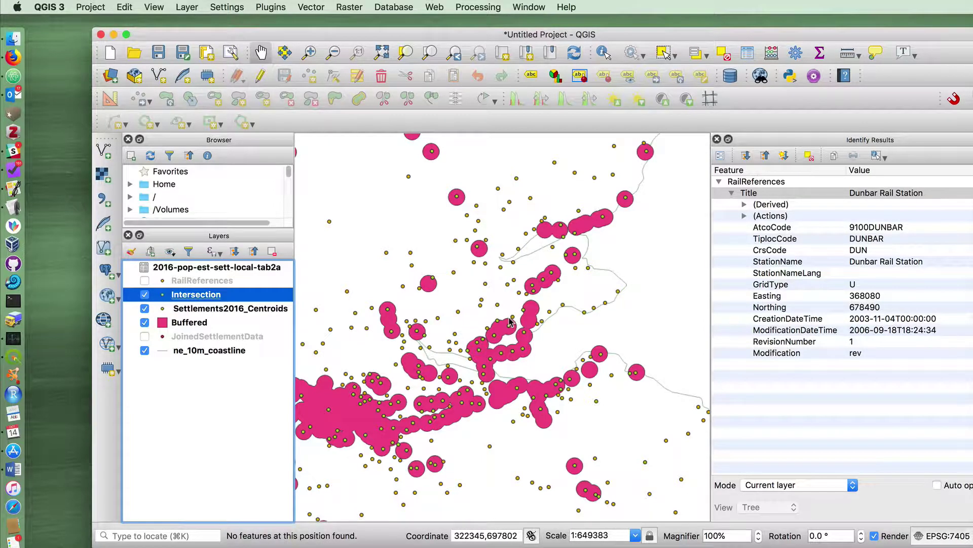
click(145, 310)
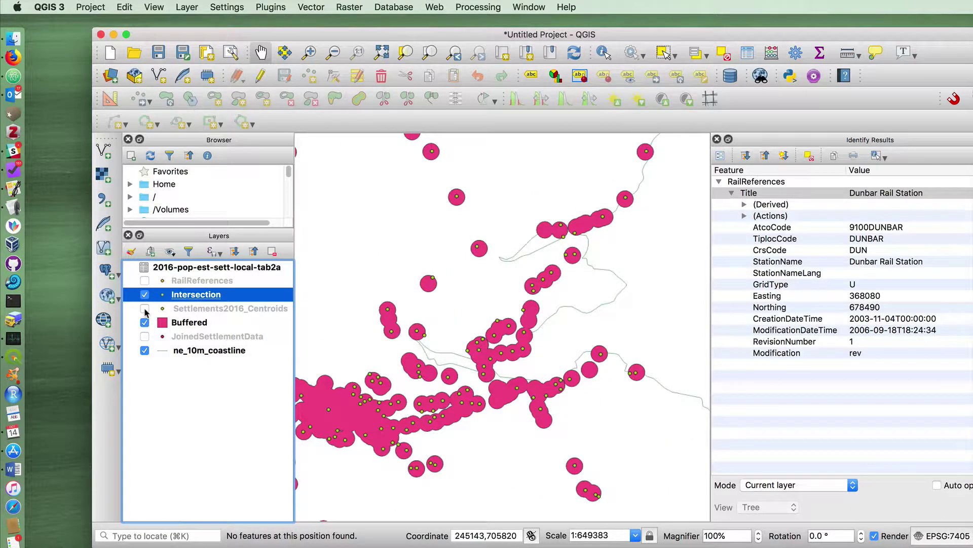
click(144, 323)
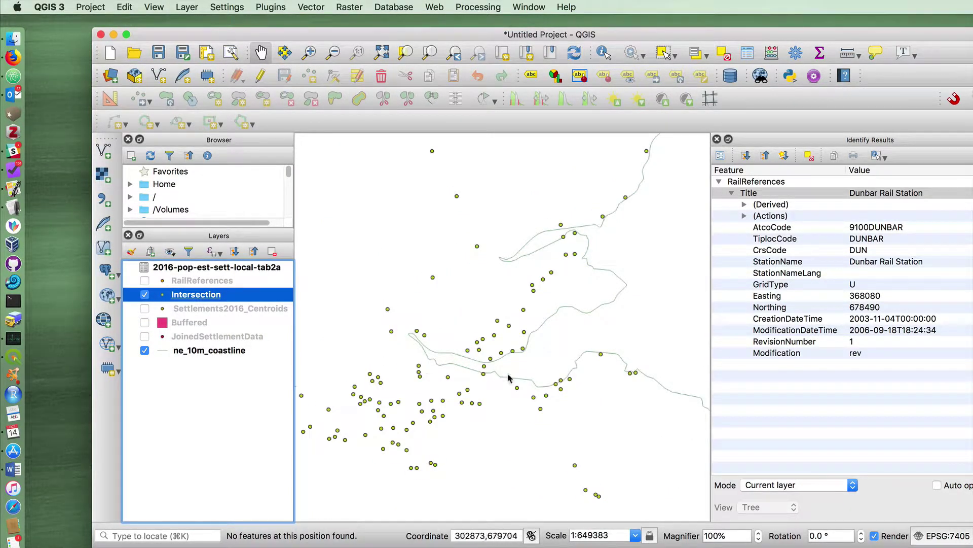
Compare the Intersection points with and without Buffered, leave it hidden, and reposition the window
scroll(489, 364, down, 3)
scroll(489, 364, down, 2)
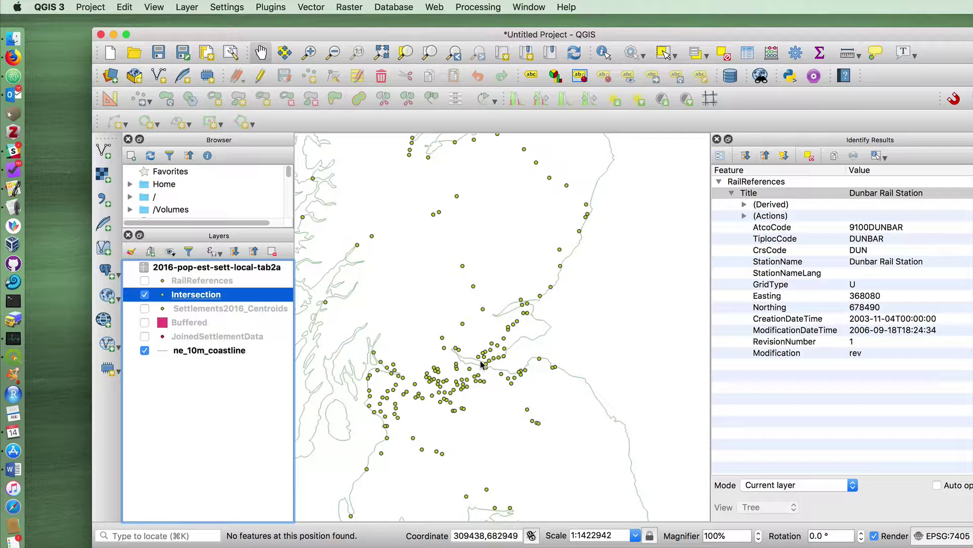
scroll(483, 364, down, 2)
scroll(482, 364, up, 6)
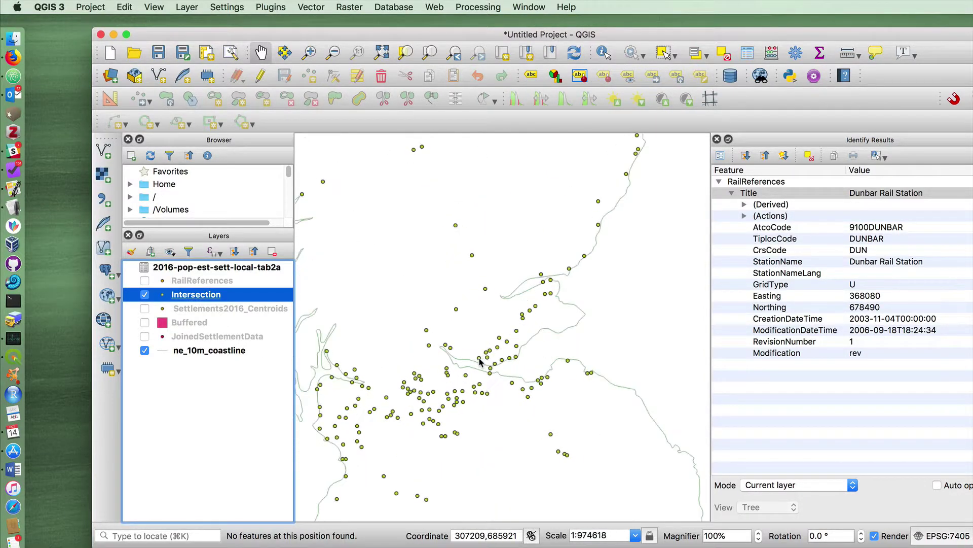
scroll(480, 361, up, 1)
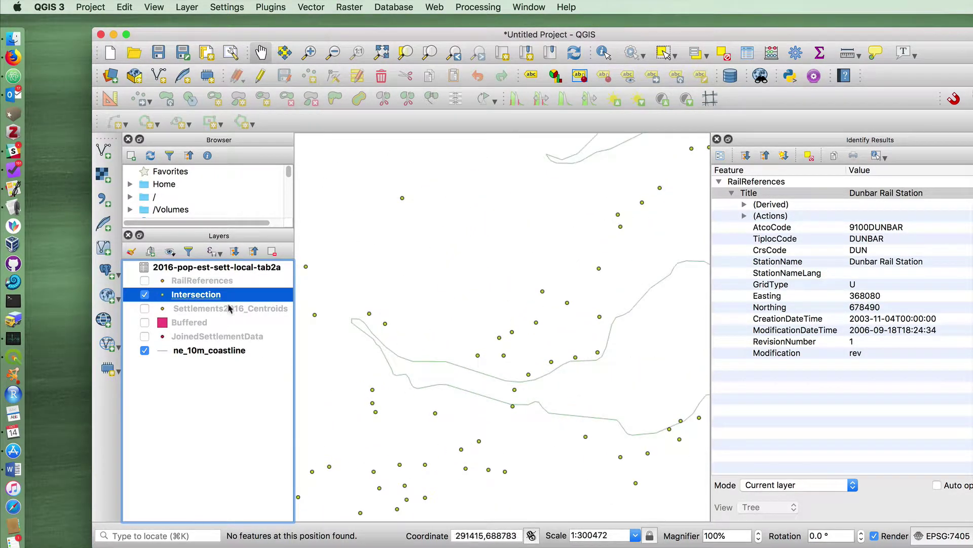
click(145, 323)
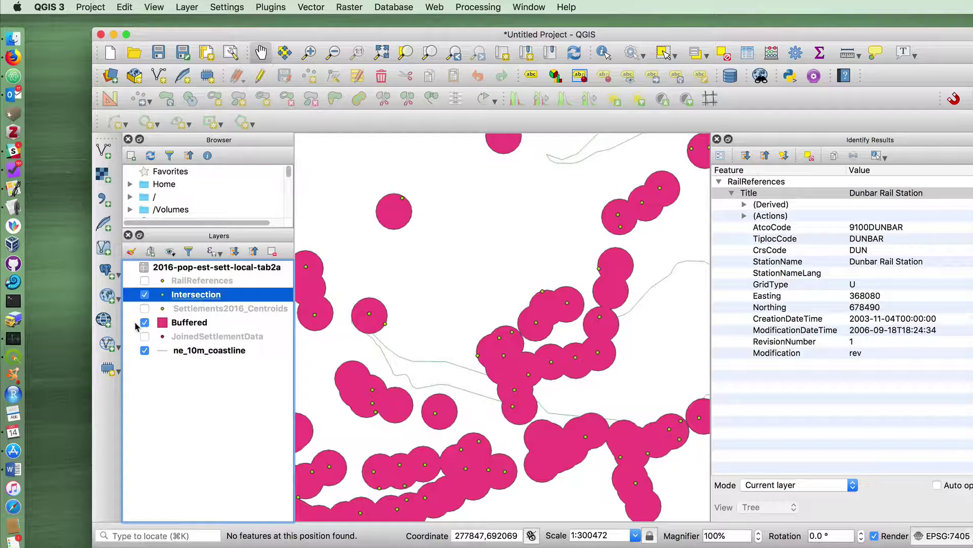
click(145, 323)
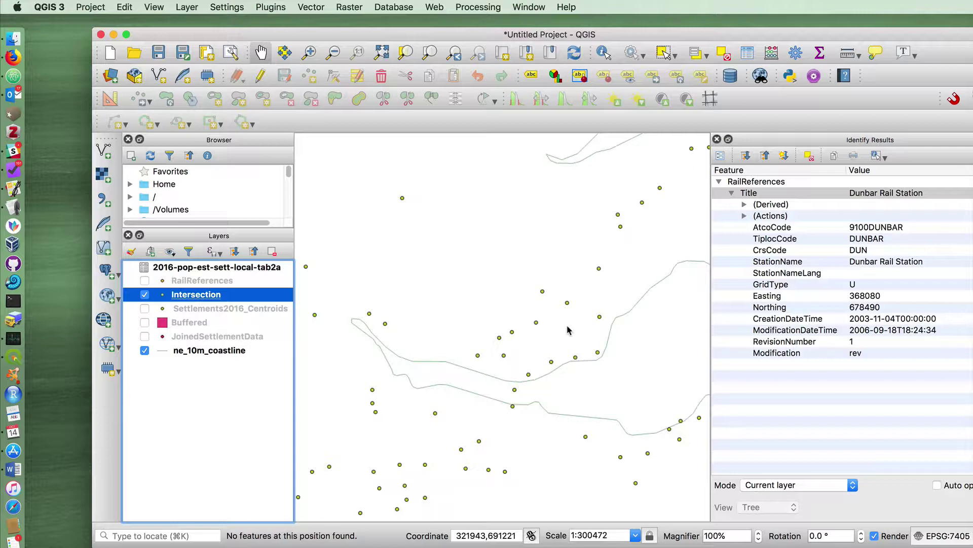
drag(434, 35, 387, 24)
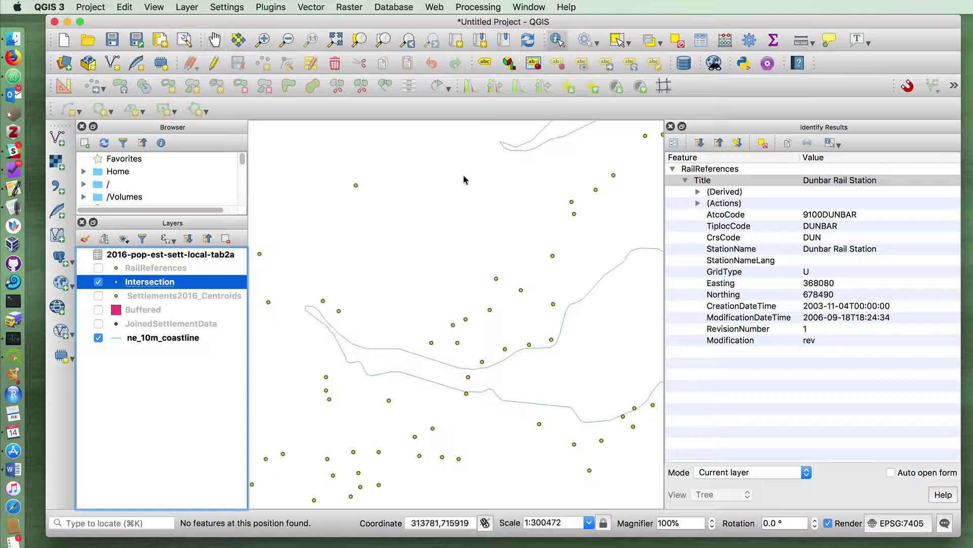
Identify one Intersection point's attributes, then zoom out to view Scotland
click(356, 185)
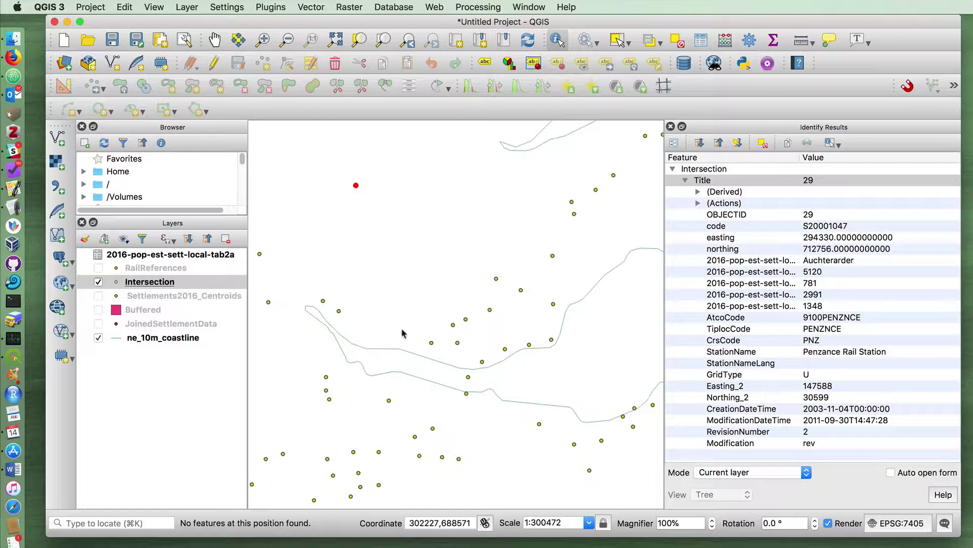
scroll(402, 332, down, 2)
scroll(402, 332, down, 3)
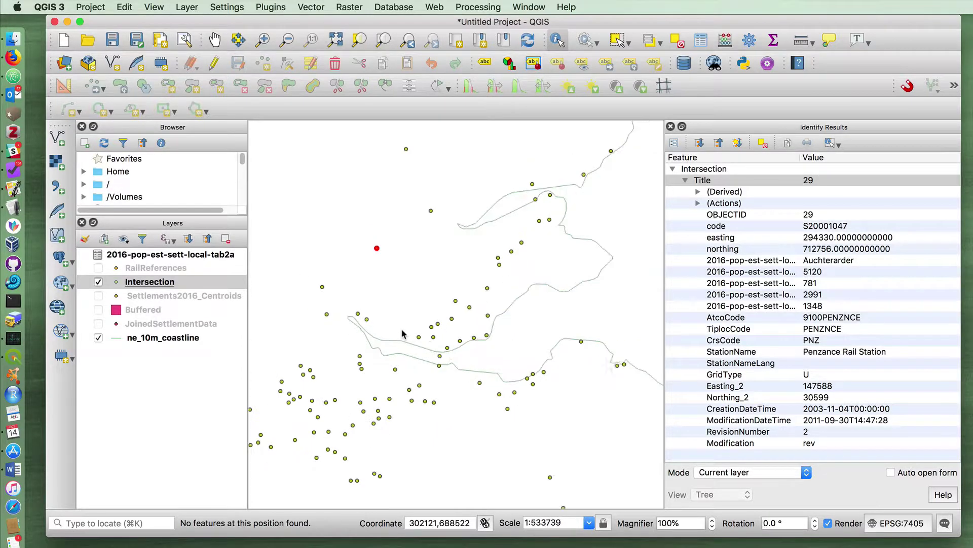
scroll(400, 332, down, 1)
scroll(400, 333, down, 1)
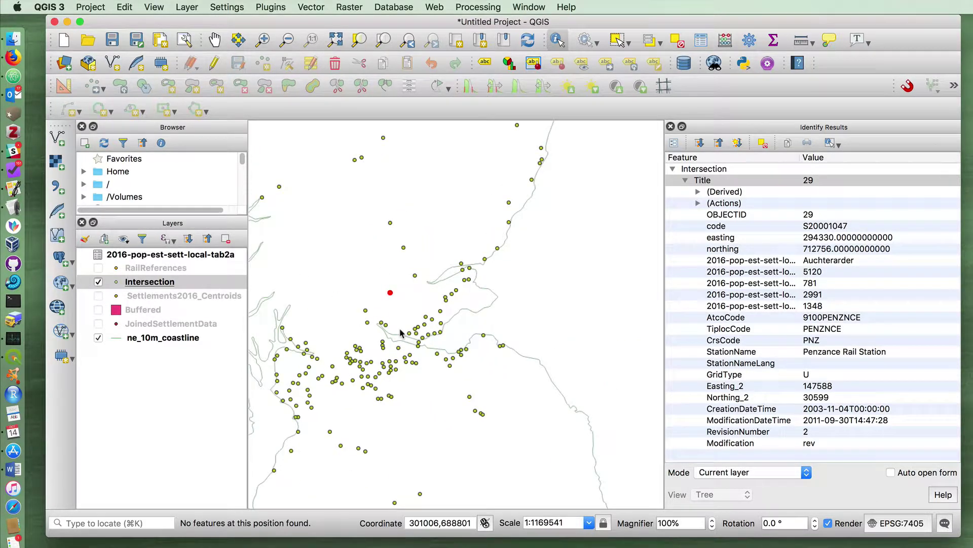
scroll(403, 333, down, 2)
scroll(402, 332, down, 1)
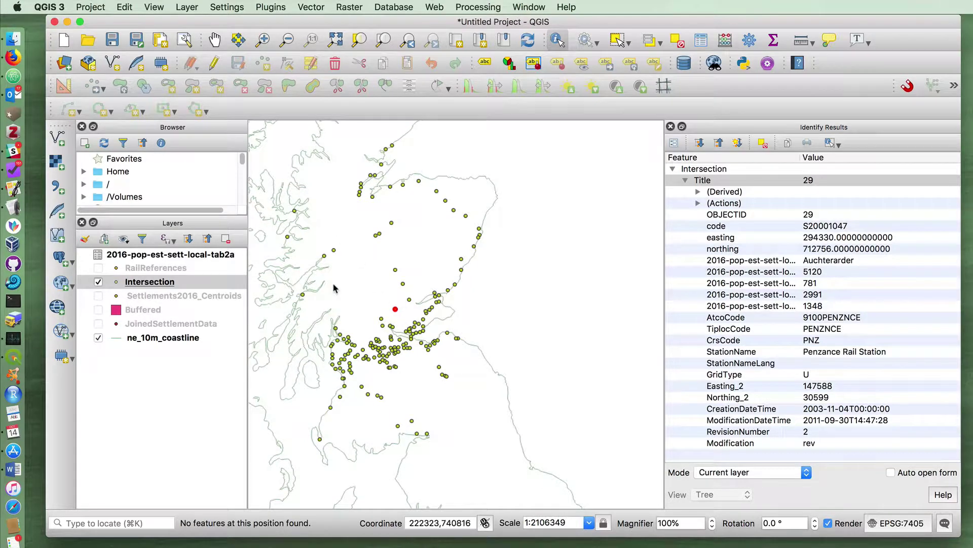
Clear the Identify Results by selecting an empty map spot
click(349, 299)
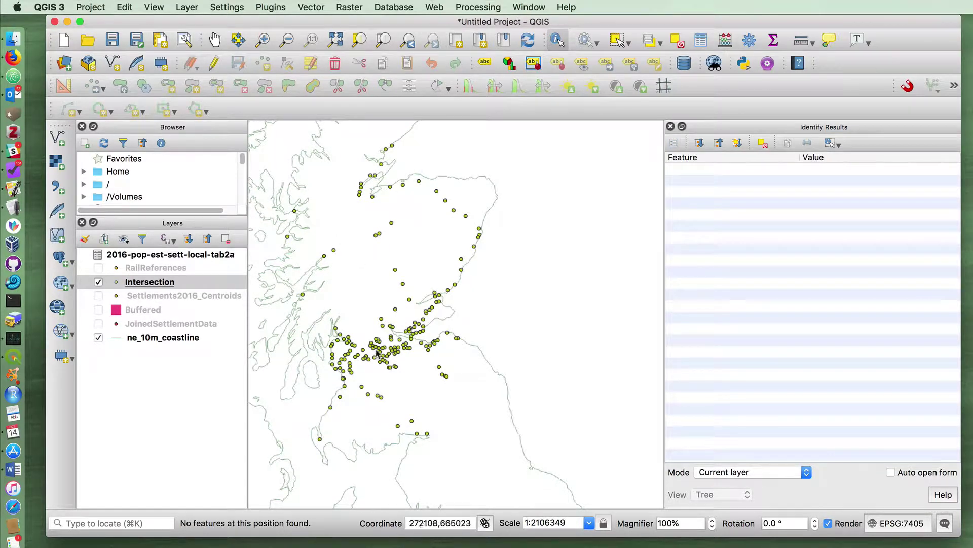
scroll(316, 325, up, 2)
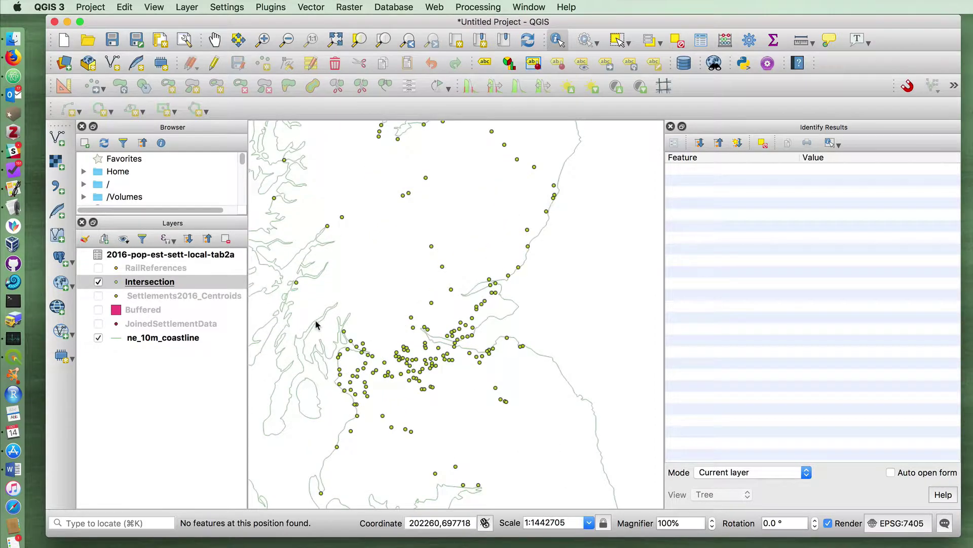
scroll(316, 325, up, 1)
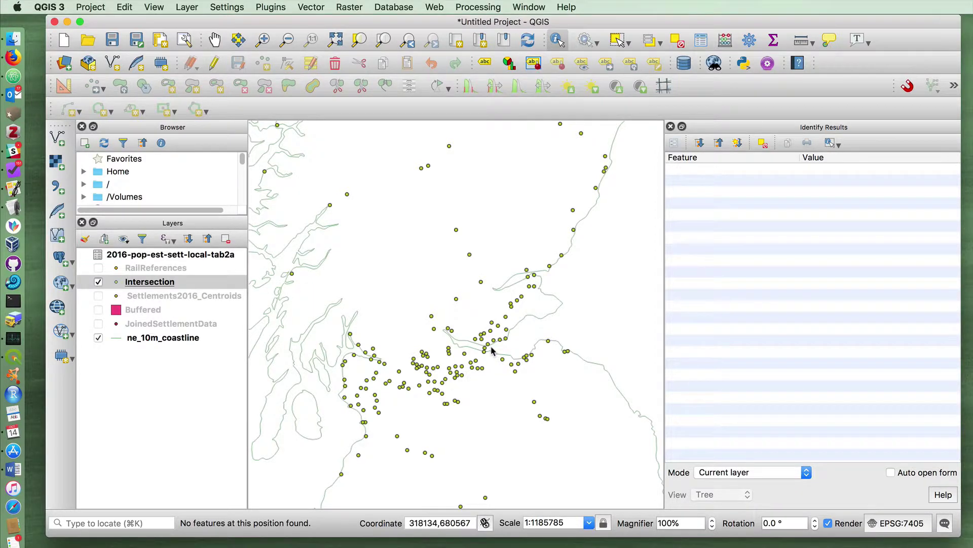
scroll(490, 350, down, 1)
scroll(480, 347, down, 2)
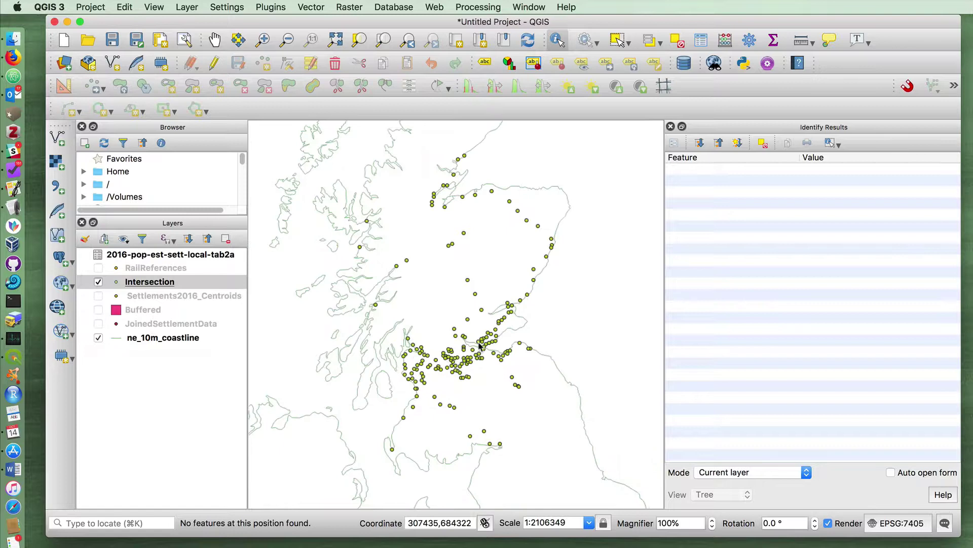
click(311, 7)
mouse_move(321, 27)
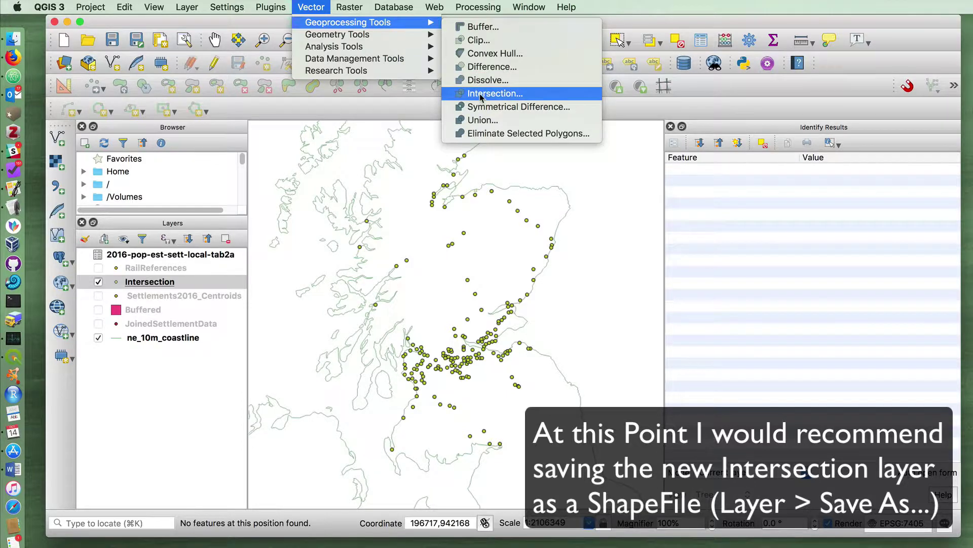
click(425, 205)
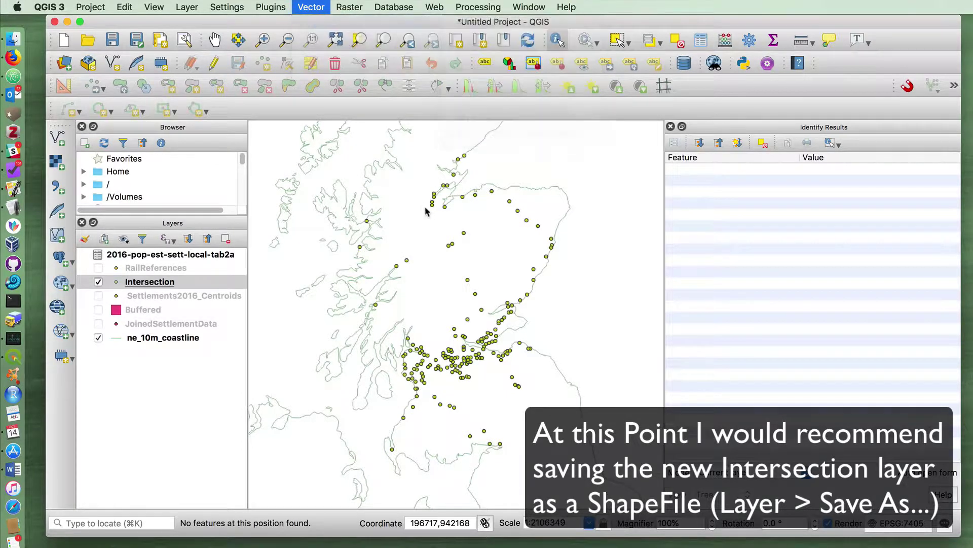
click(463, 233)
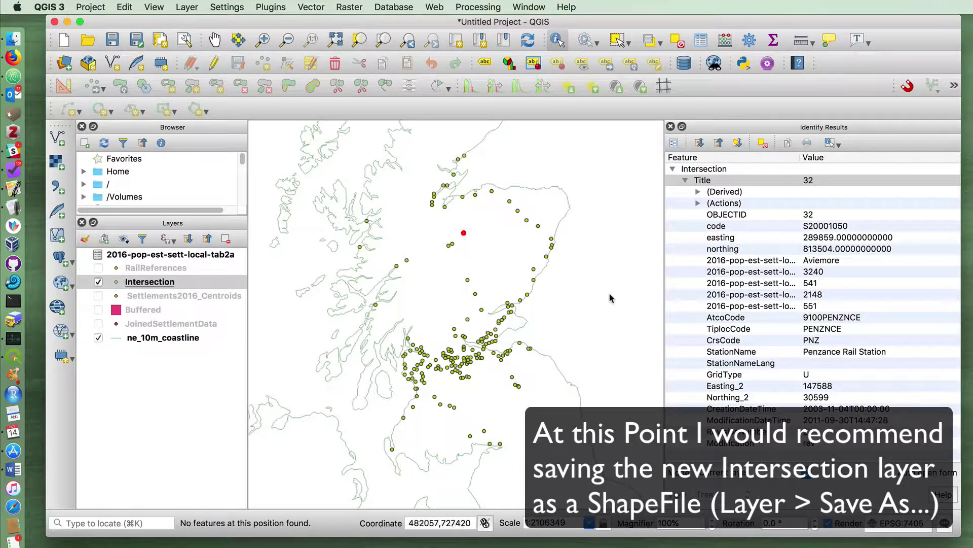
click(496, 260)
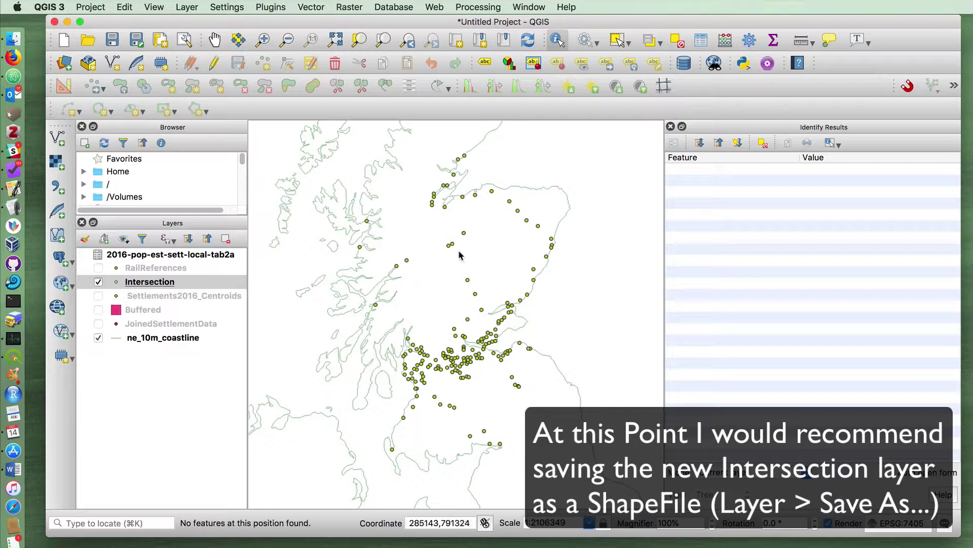